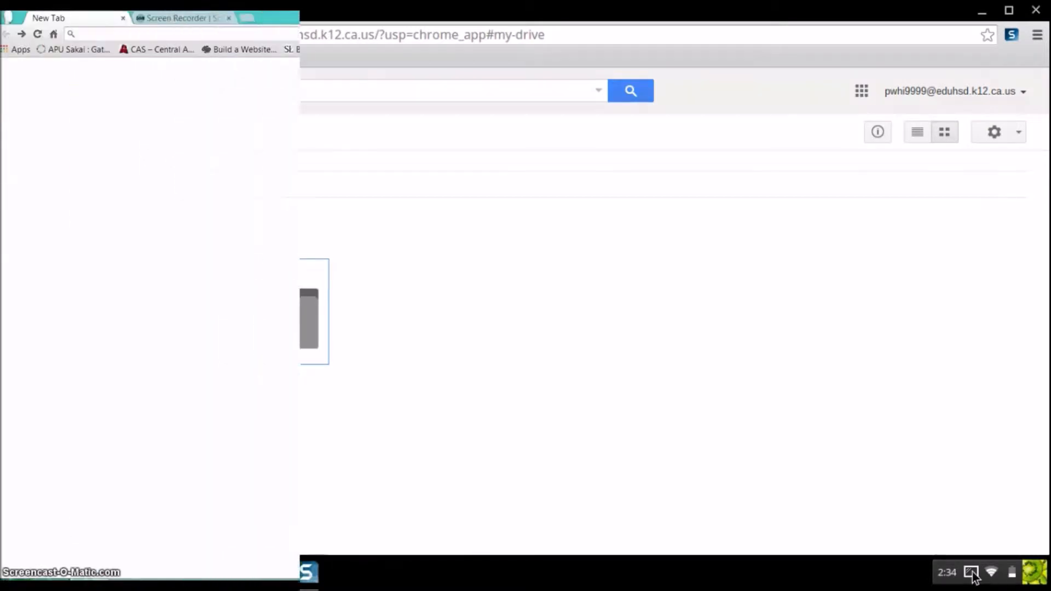
Start signing in to Chrome from the browser's main menu
{"action": "left_click", "coordinate": [974, 572]}
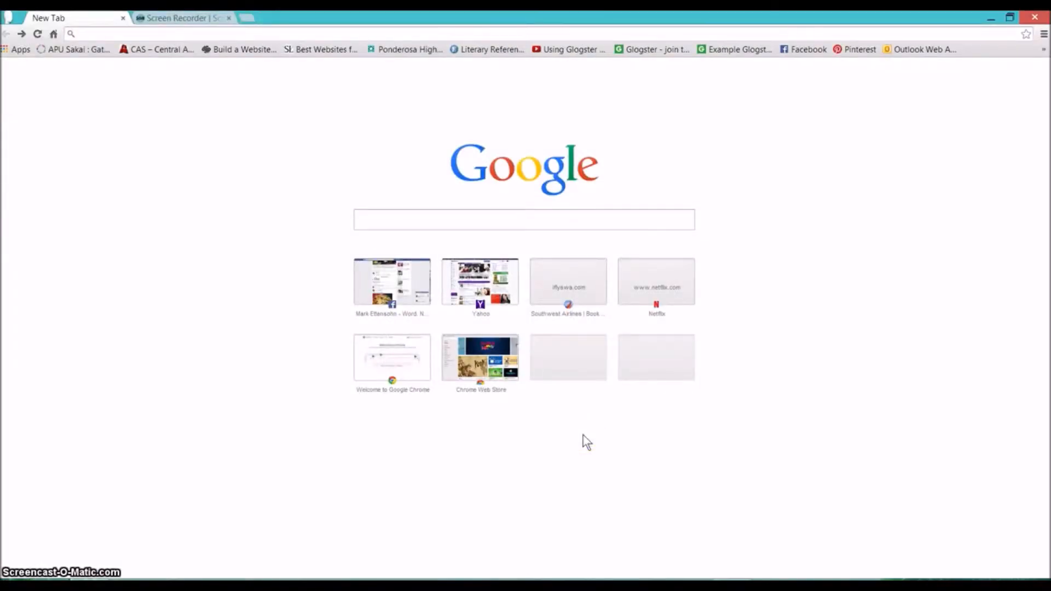
{"action": "left_click", "coordinate": [585, 436]}
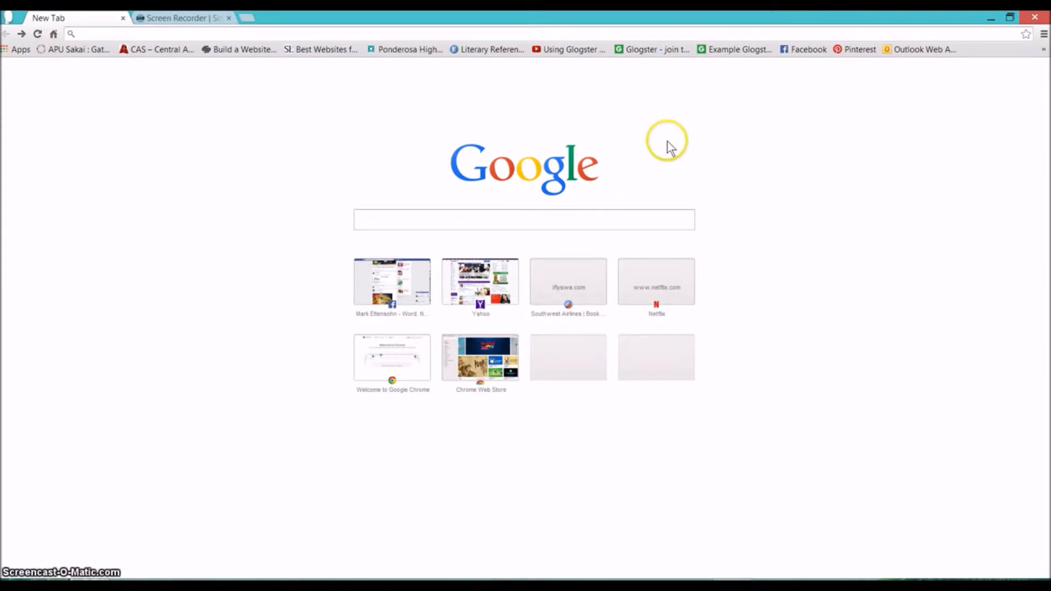
{"action": "left_click", "coordinate": [1043, 35]}
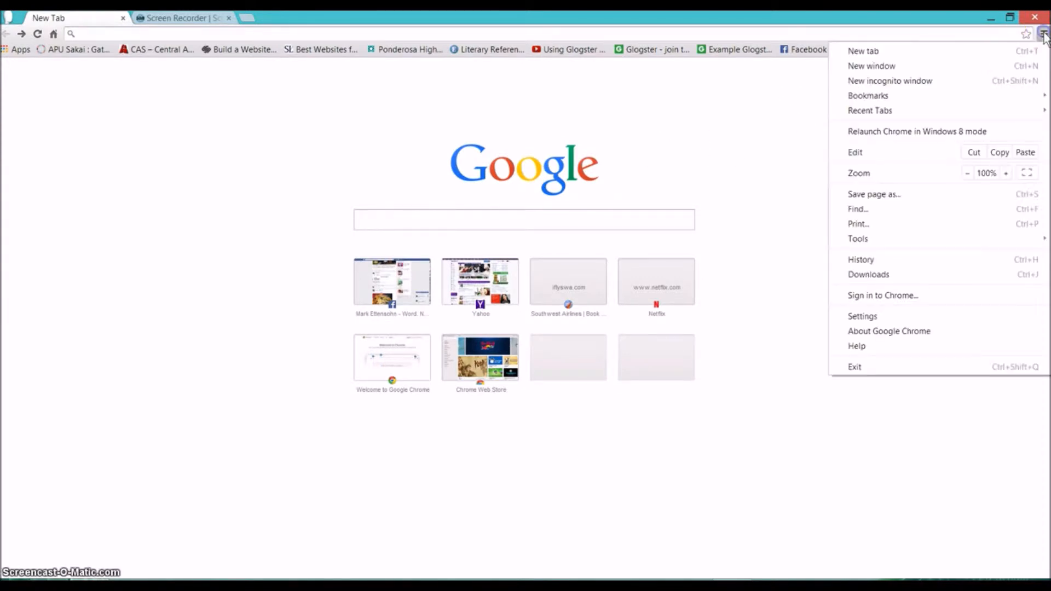
{"action": "left_click", "coordinate": [888, 295]}
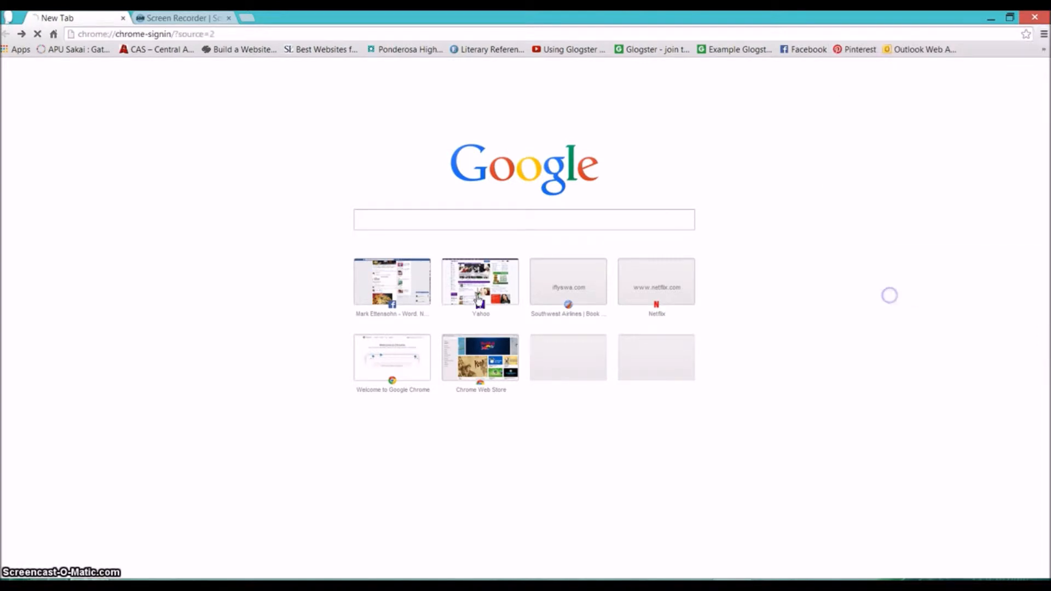
Enter the school account e-mail and password and submit the Chrome sign-in
{"action": "left_click", "coordinate": [470, 283]}
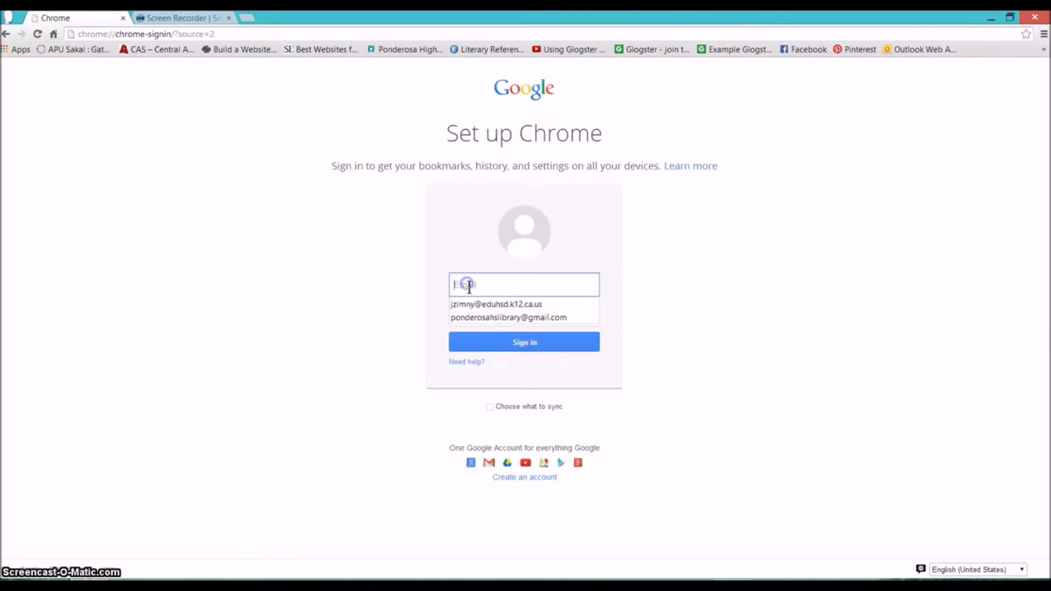
{"action": "left_click", "coordinate": [462, 275]}
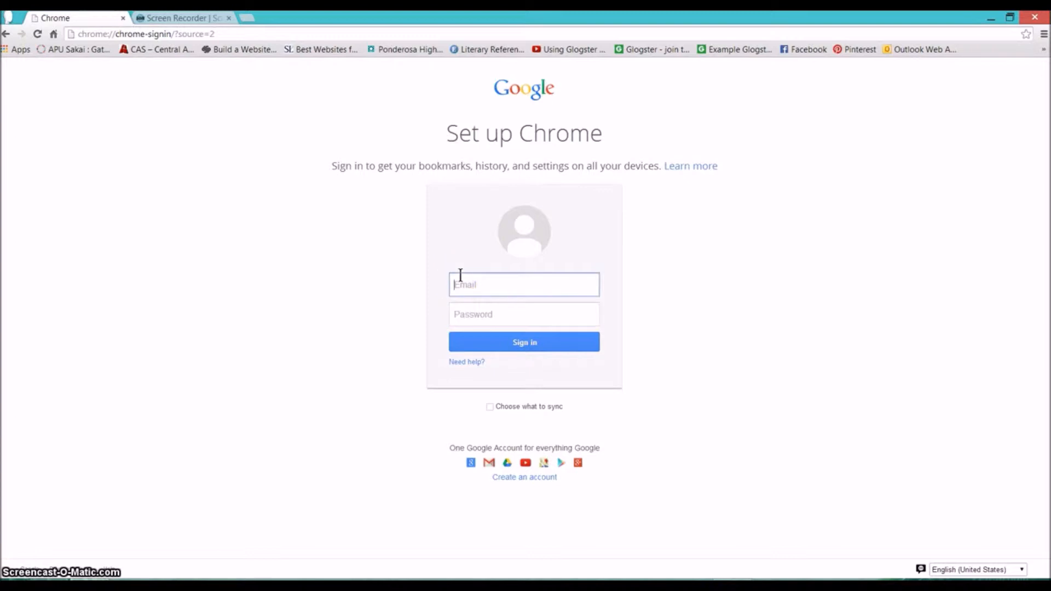
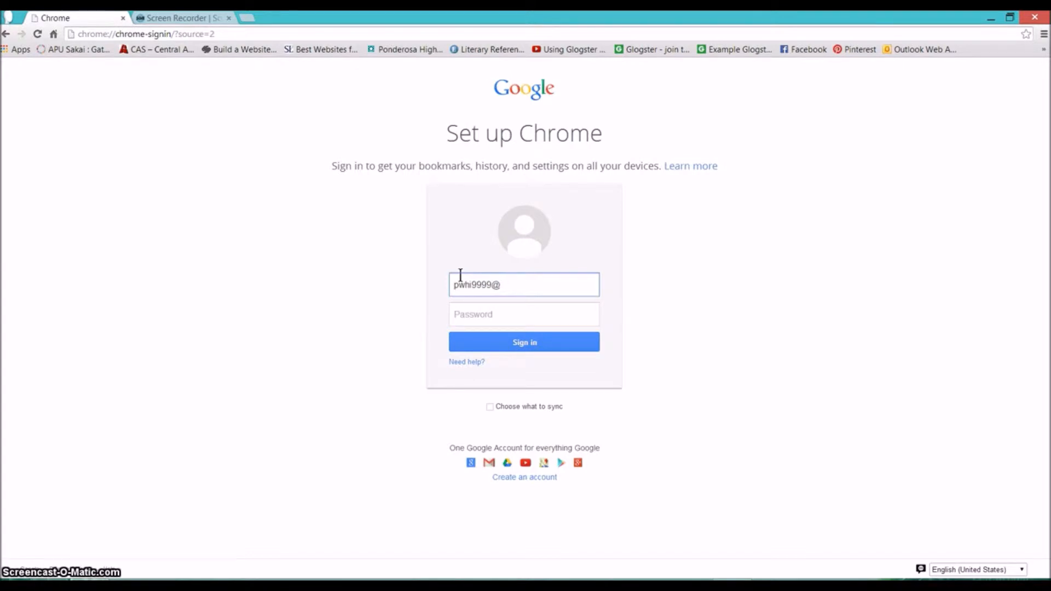
{"action": "key", "text": "Tab"}
{"action": "type", "text": "••"}
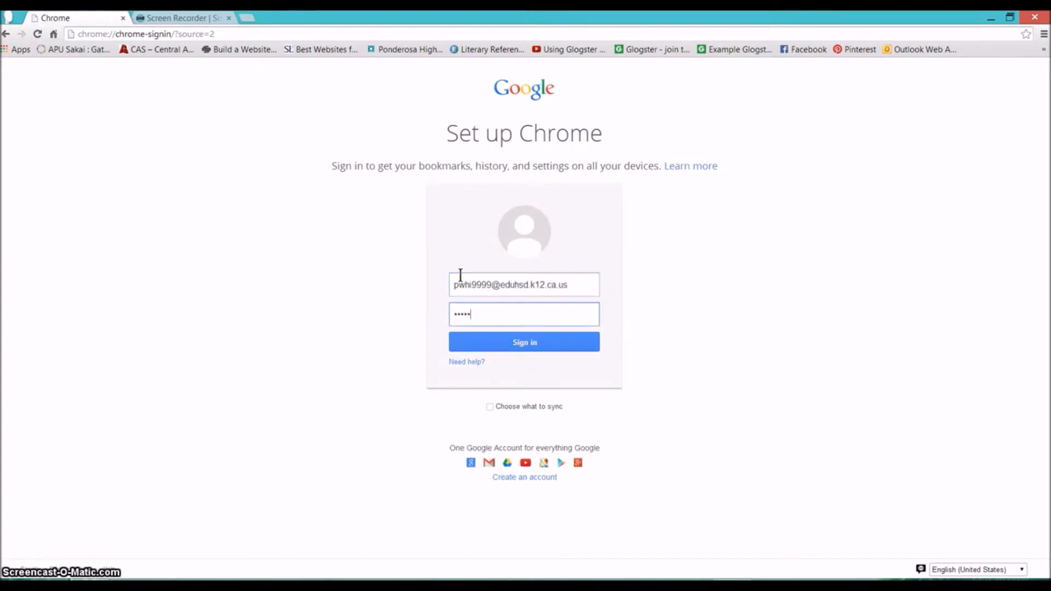
{"action": "type", "text": "•••••"}
{"action": "left_click", "coordinate": [526, 343]}
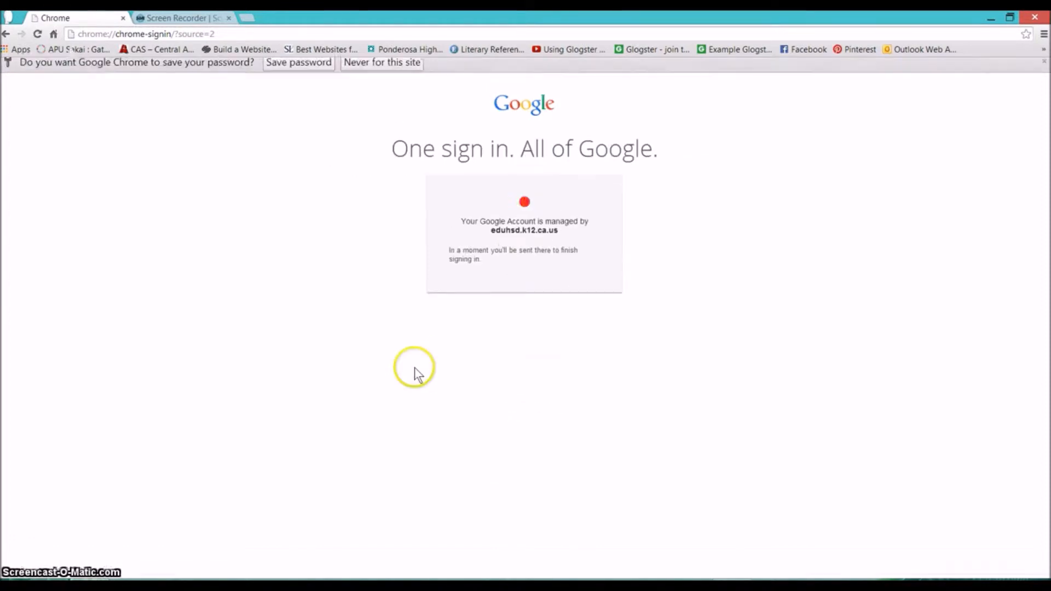
Decline saving the password, then log in to the district page with the school e-mail and password
{"action": "left_click", "coordinate": [382, 70]}
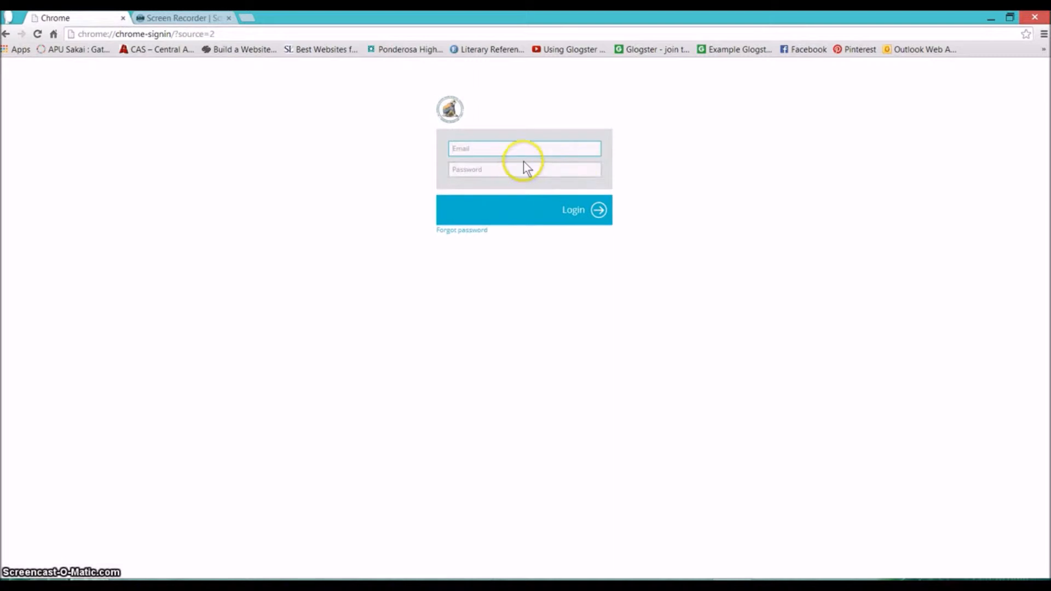
{"action": "left_click", "coordinate": [524, 161]}
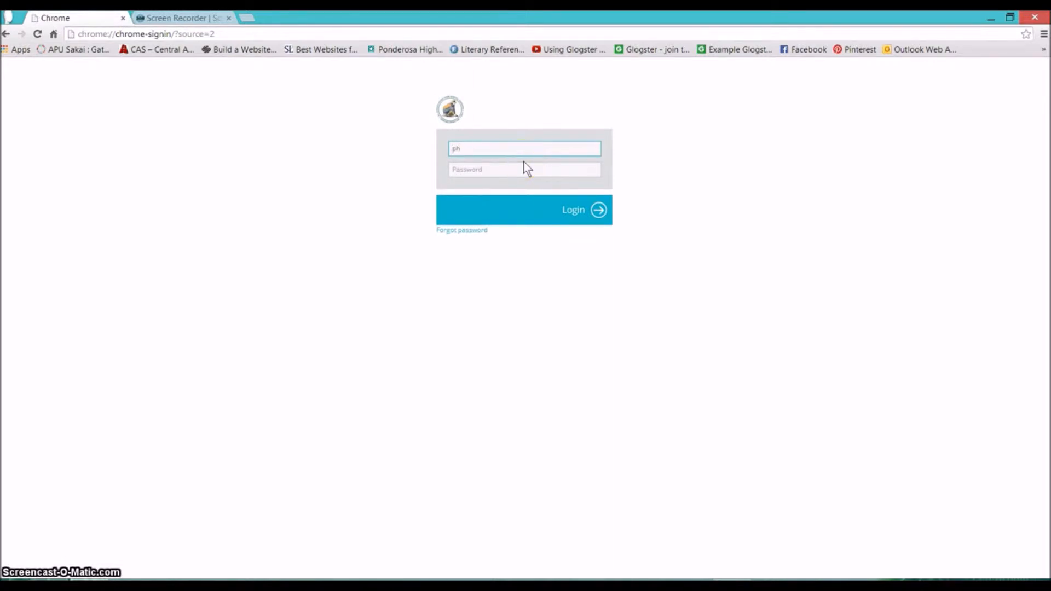
{"action": "key", "text": "Tab"}
{"action": "type", "text": "********"}
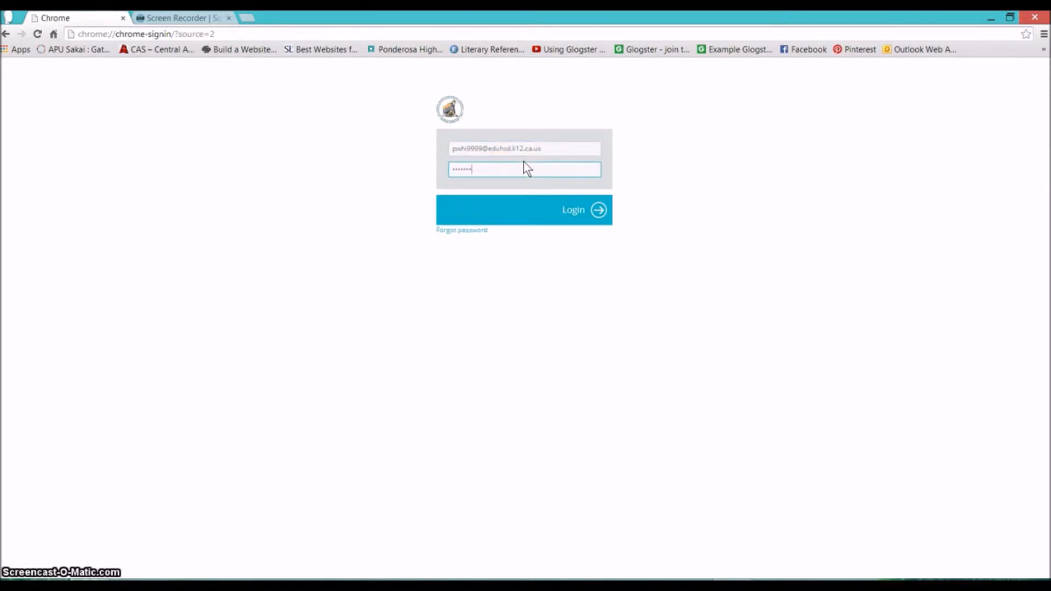
{"action": "left_click", "coordinate": [600, 211]}
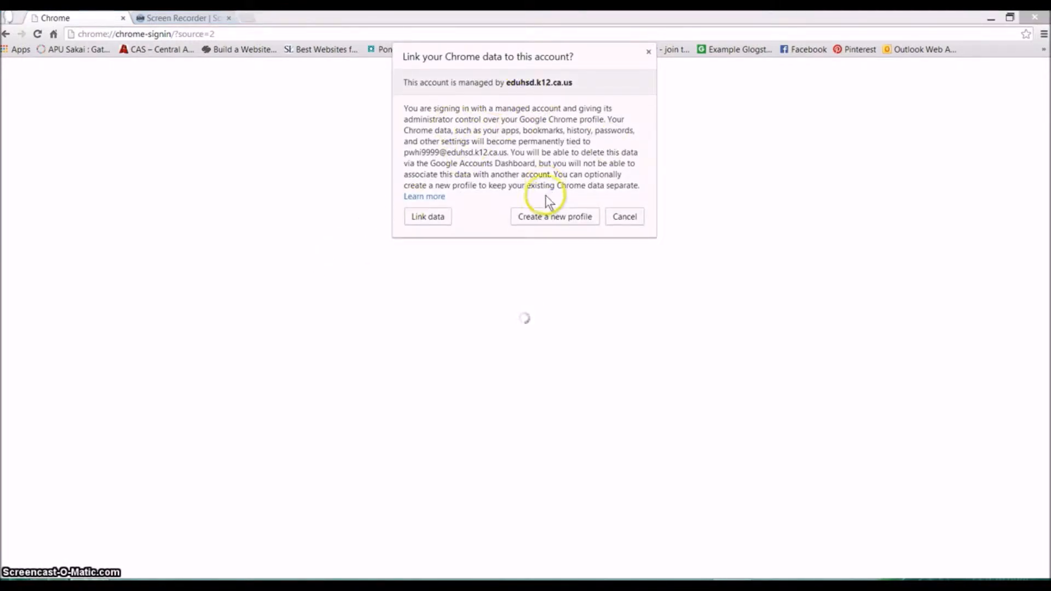
Create a new Chrome profile for the school account and show the Apps page
{"action": "left_click", "coordinate": [544, 219]}
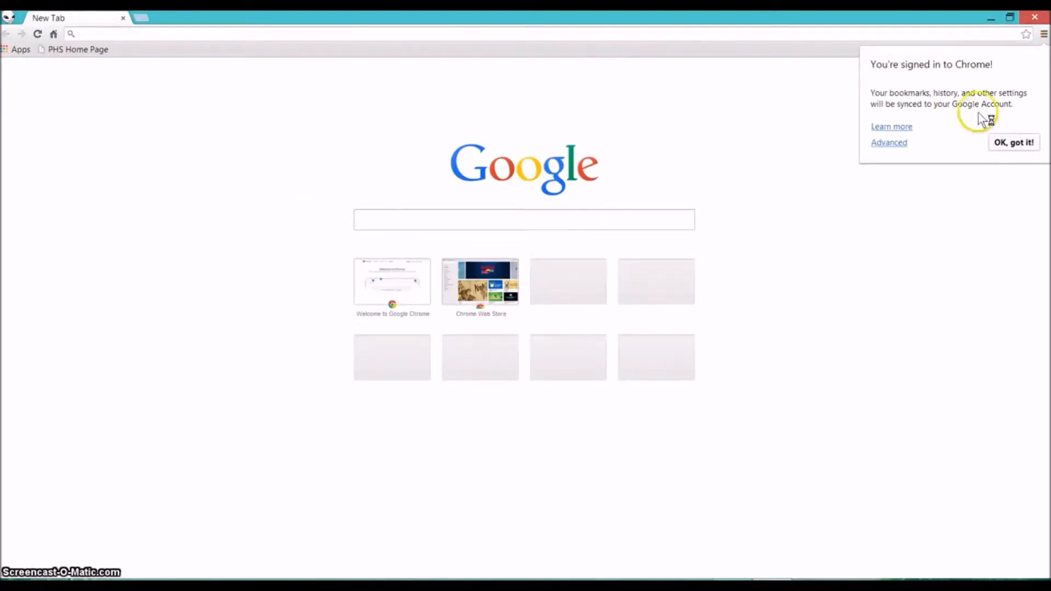
{"action": "left_click", "coordinate": [1003, 143]}
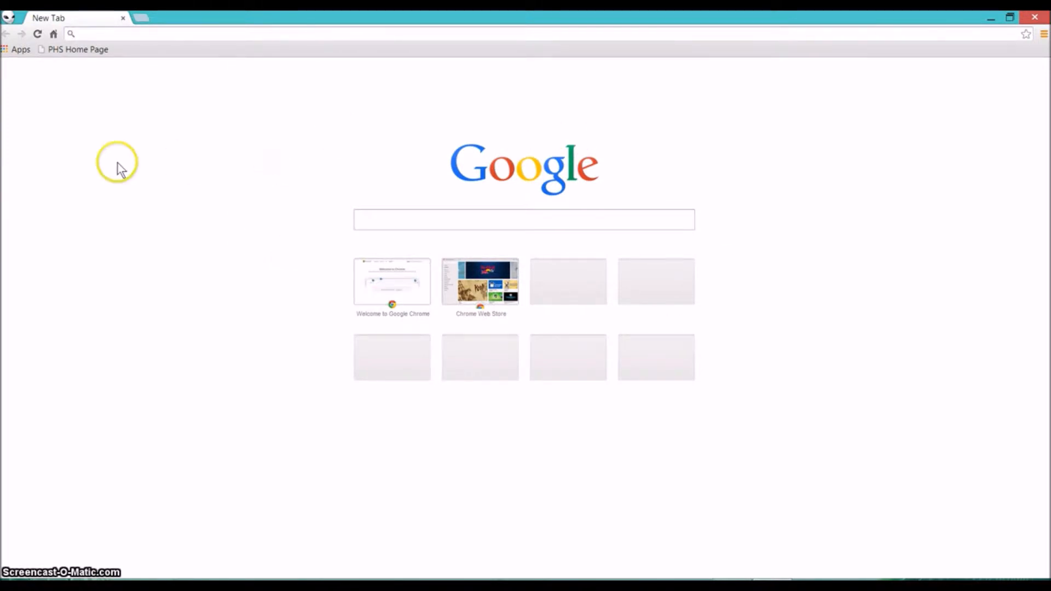
{"action": "left_click", "coordinate": [18, 49]}
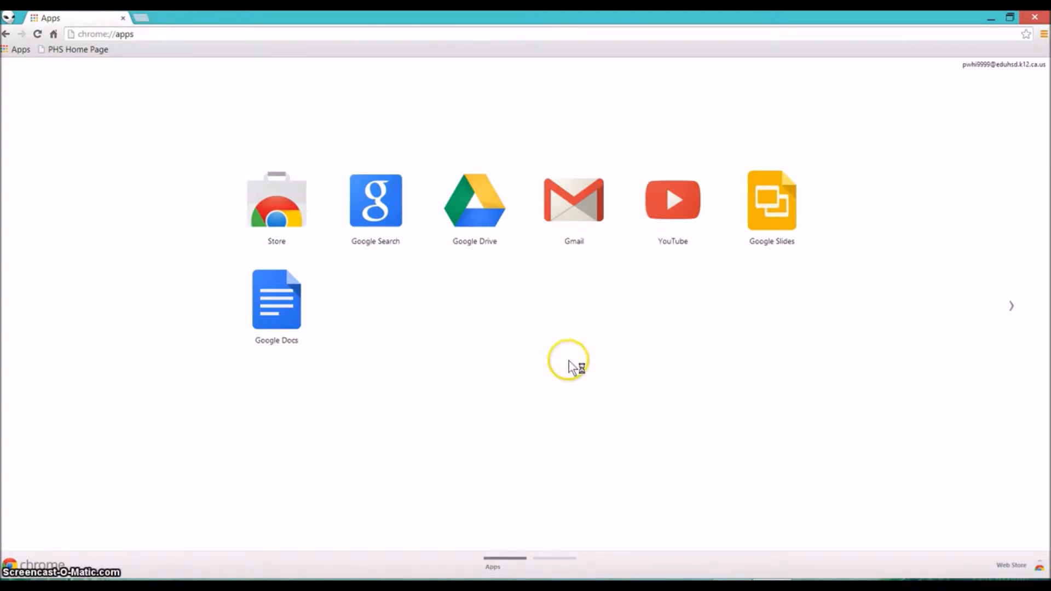
Launch Google Drive from the Apps page to reach My Drive with the TechSmith folder
{"action": "left_click", "coordinate": [460, 208]}
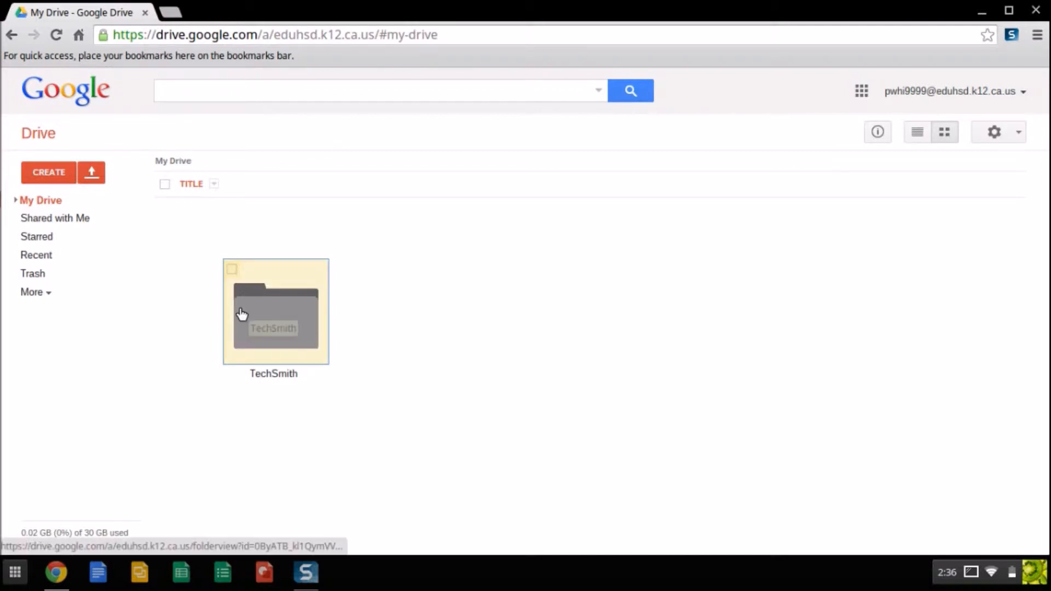
{"action": "left_click", "coordinate": [47, 176]}
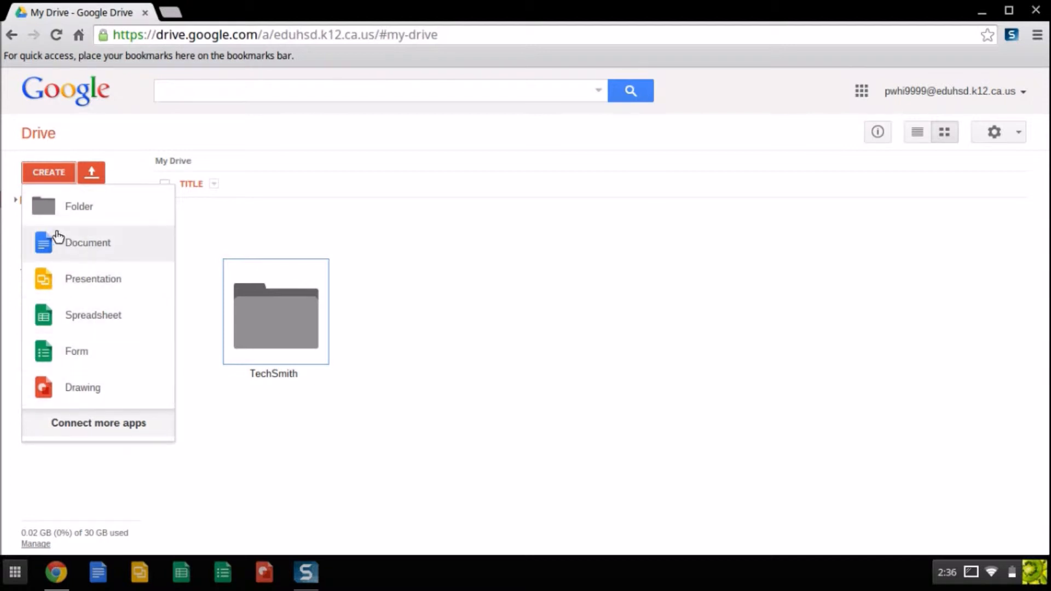
{"action": "left_click", "coordinate": [274, 468]}
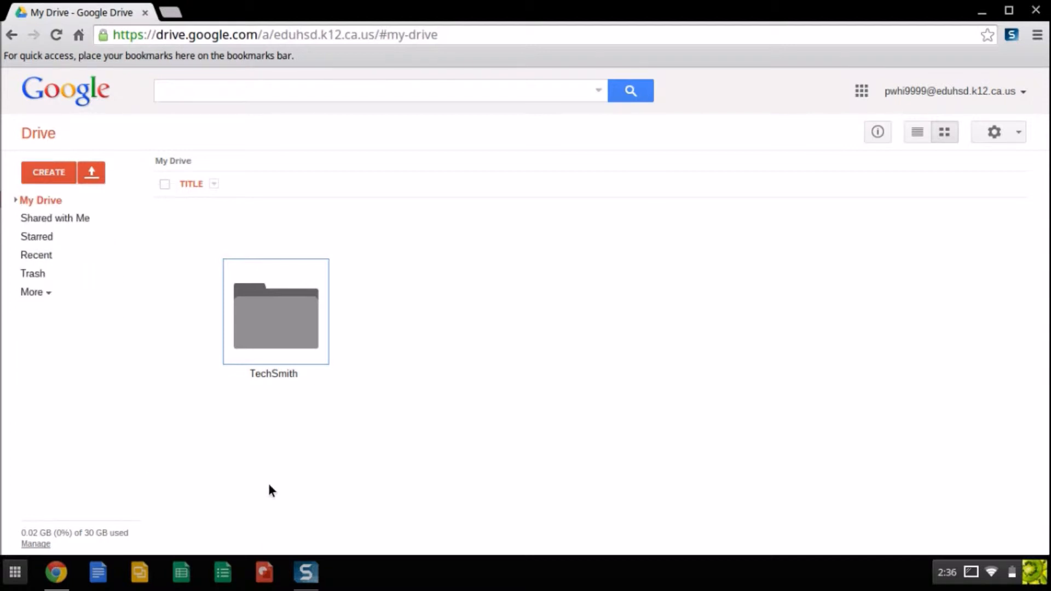
Create three new folders in My Drive: English, Biology and Geometry
{"action": "left_click", "coordinate": [47, 172]}
{"action": "left_click", "coordinate": [57, 207]}
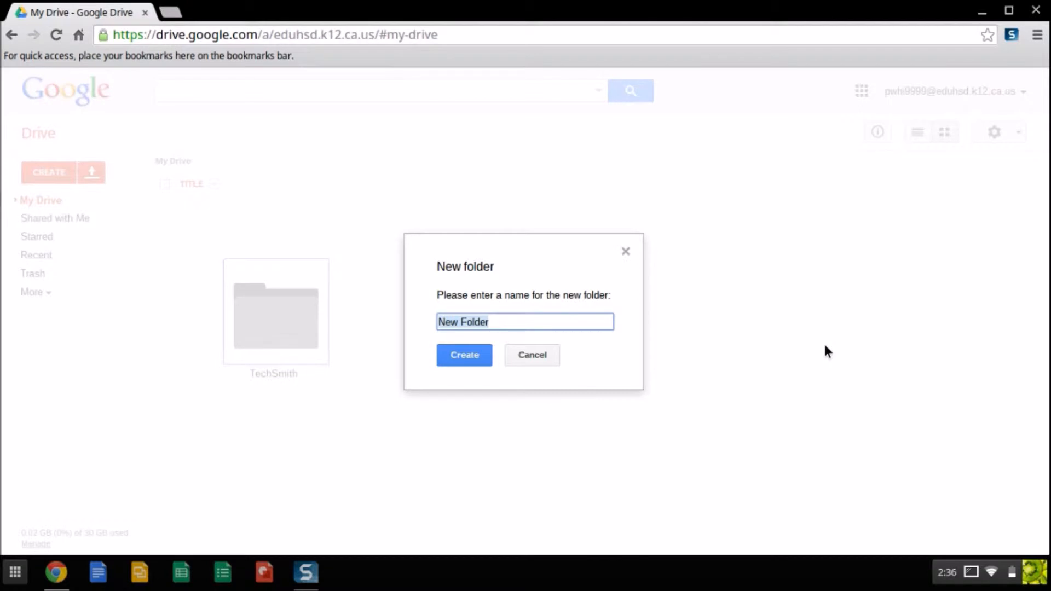
{"action": "type", "text": "English"}
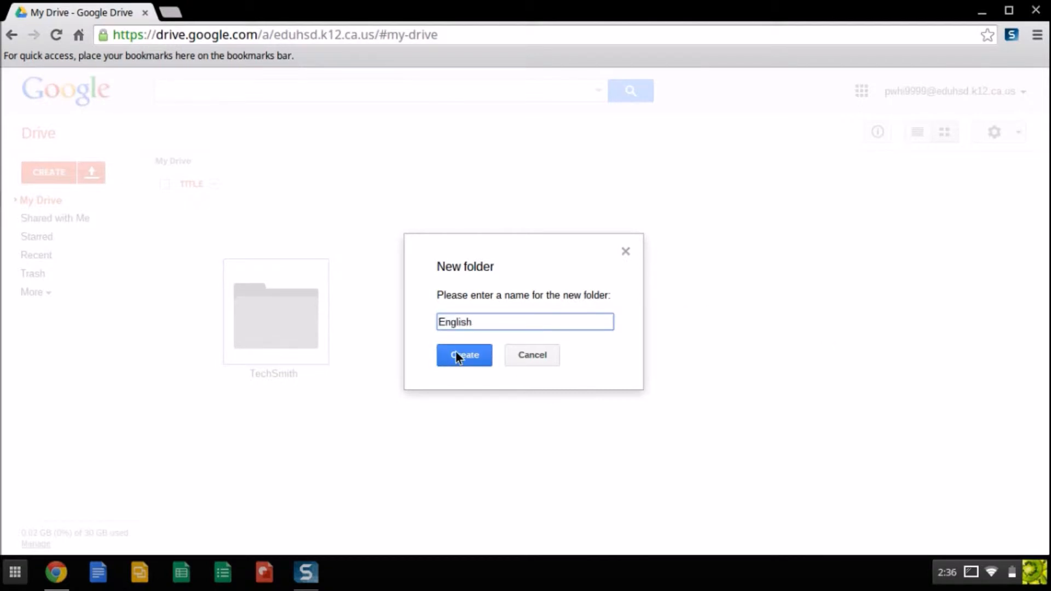
{"action": "left_click", "coordinate": [457, 355]}
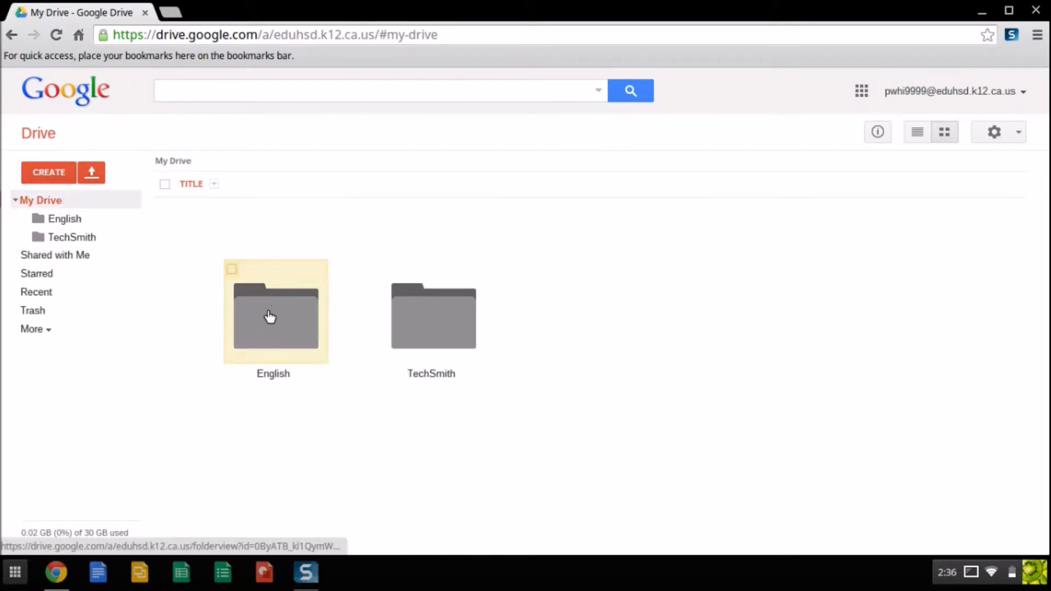
{"action": "left_click", "coordinate": [44, 171]}
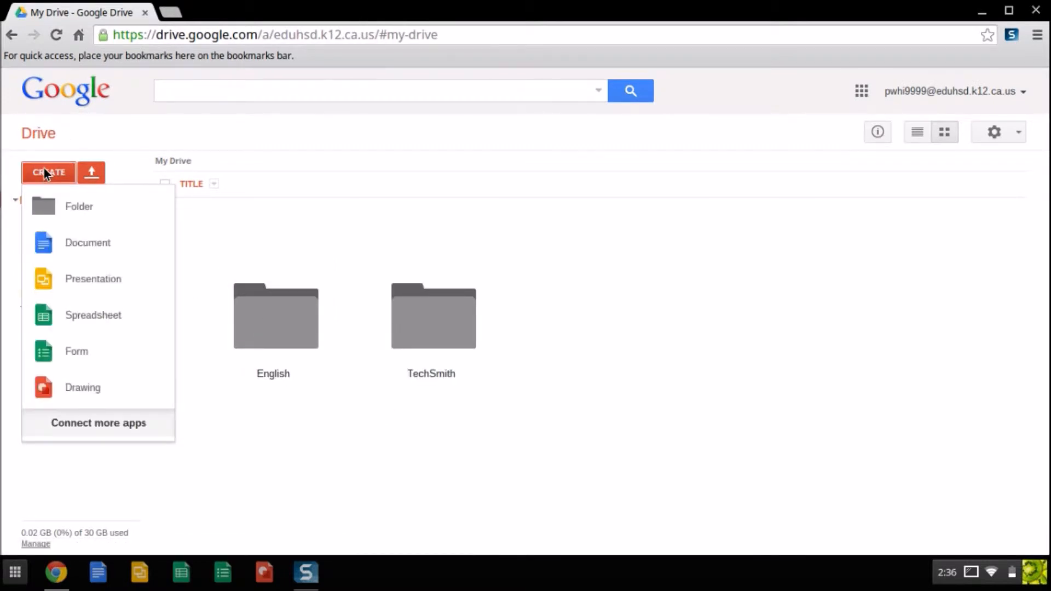
{"action": "left_click", "coordinate": [51, 206]}
{"action": "type", "text": "Biology"}
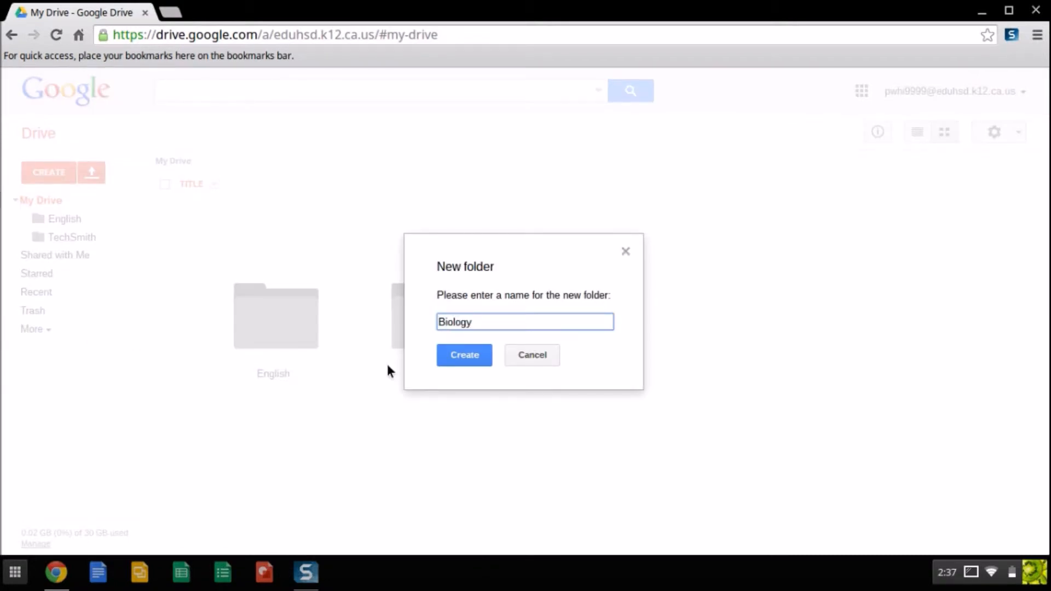
{"action": "left_click", "coordinate": [456, 356]}
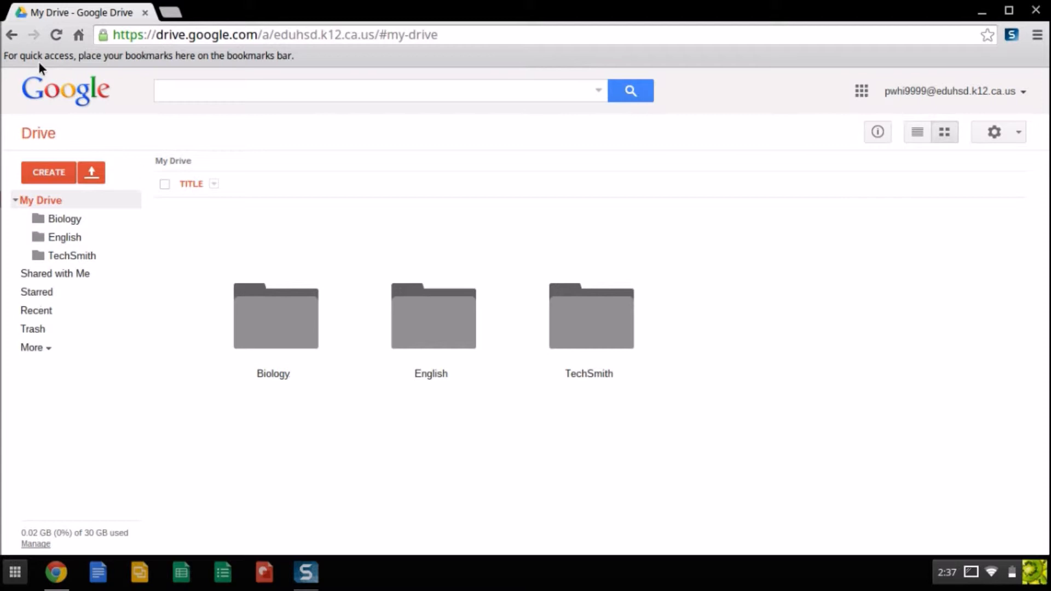
{"action": "left_click", "coordinate": [64, 170]}
{"action": "left_click", "coordinate": [69, 209]}
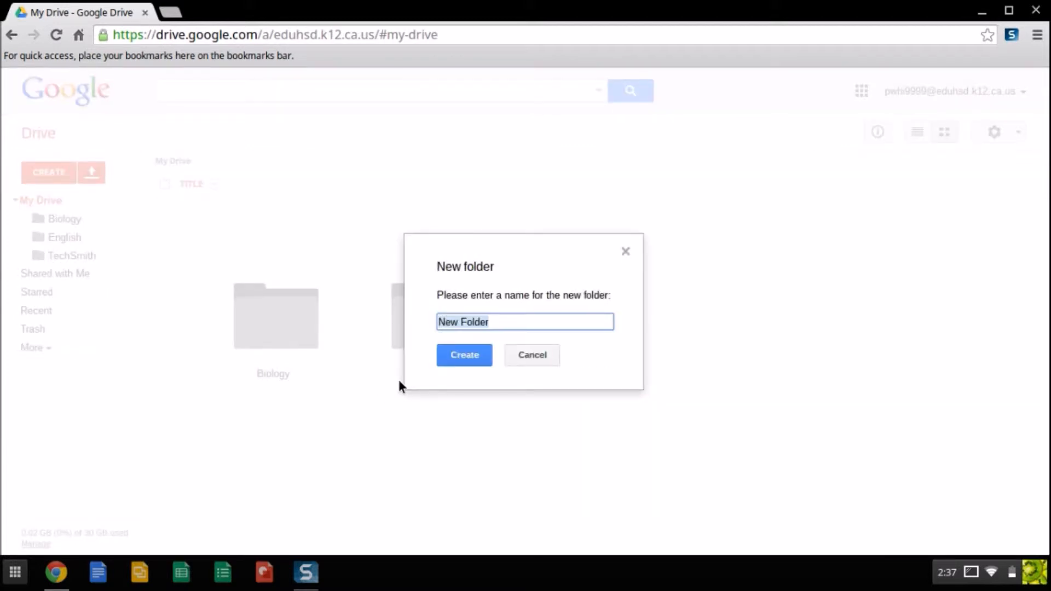
{"action": "type", "text": "Geometry"}
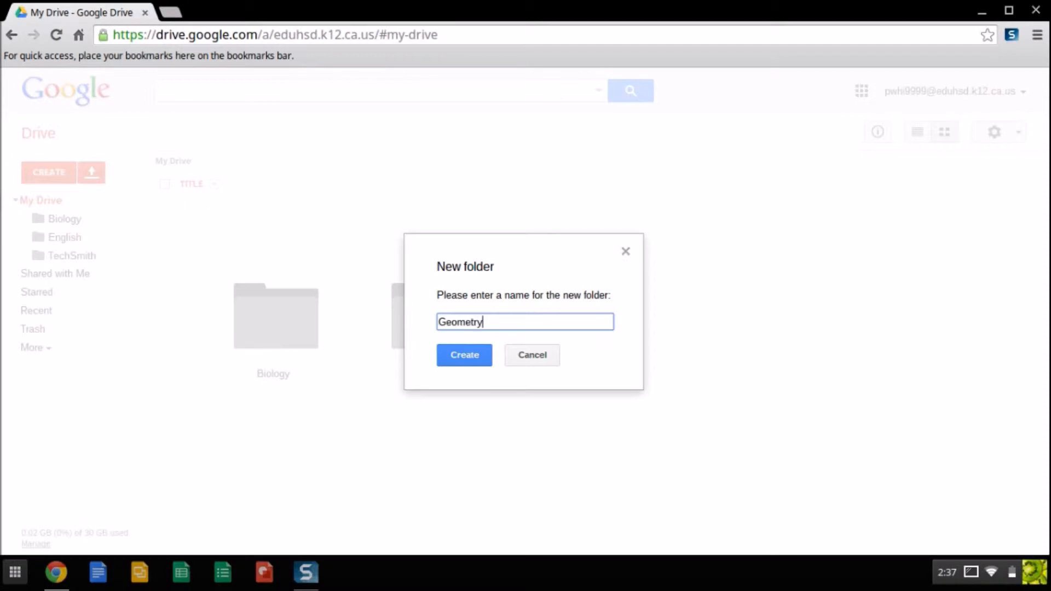
{"action": "left_click", "coordinate": [470, 354]}
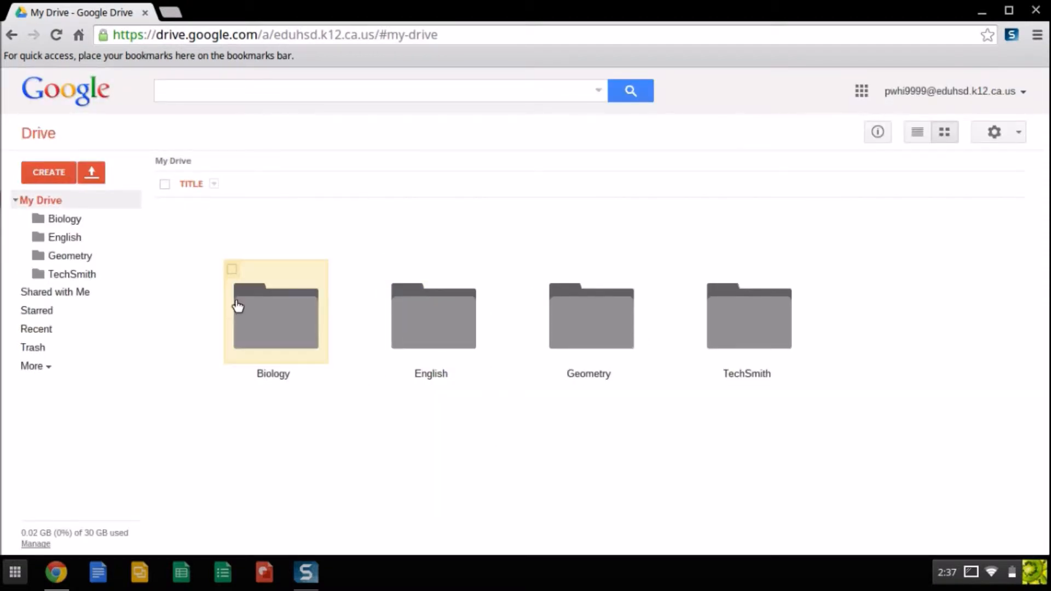
Colour the Biology folder green and the English folder blue
{"action": "left_click", "coordinate": [253, 311]}
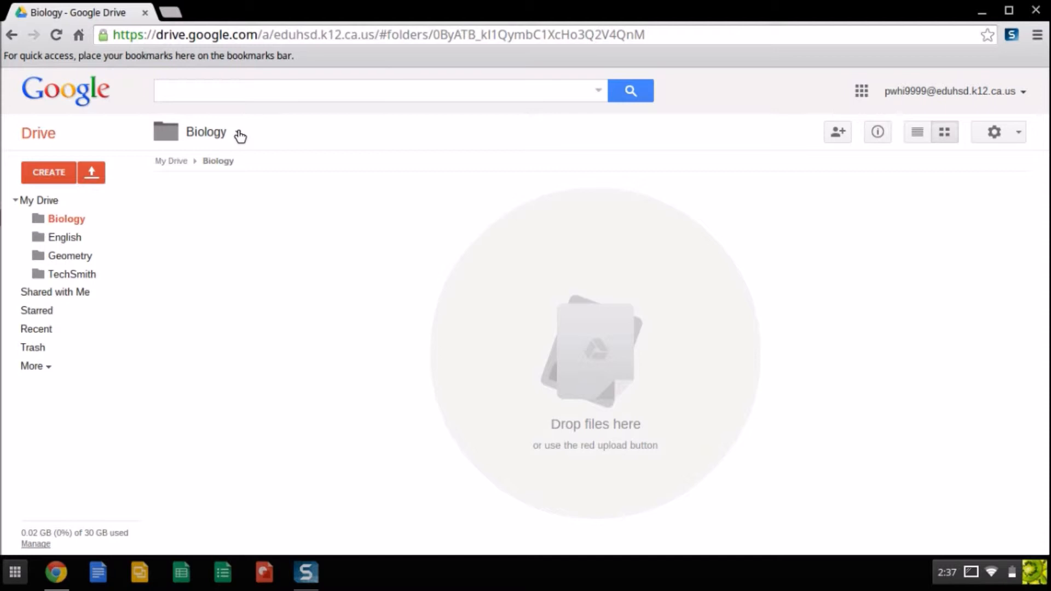
{"action": "left_click", "coordinate": [240, 135]}
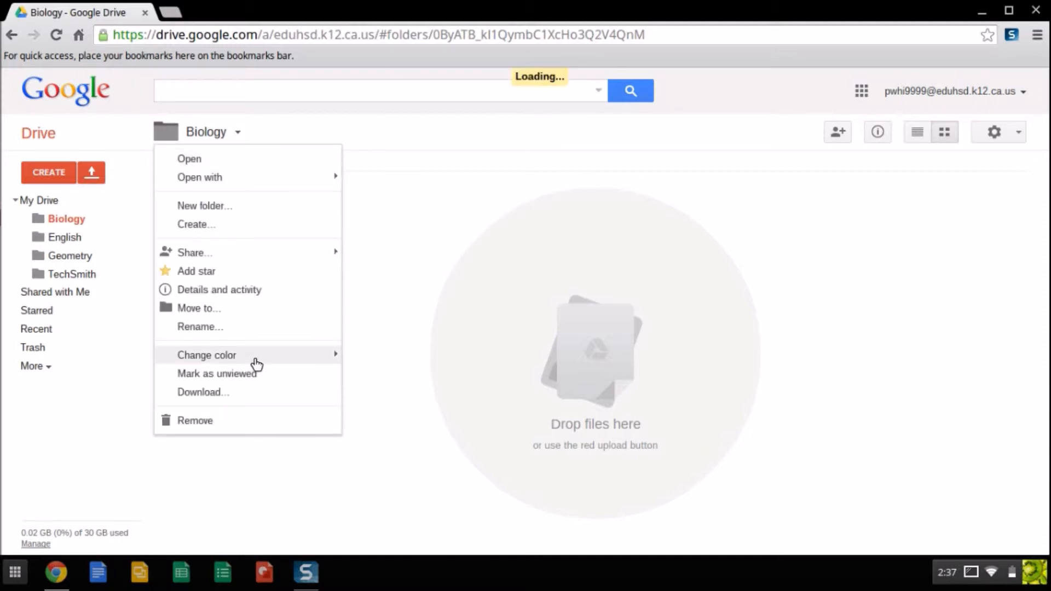
{"action": "mouse_move", "coordinate": [256, 362]}
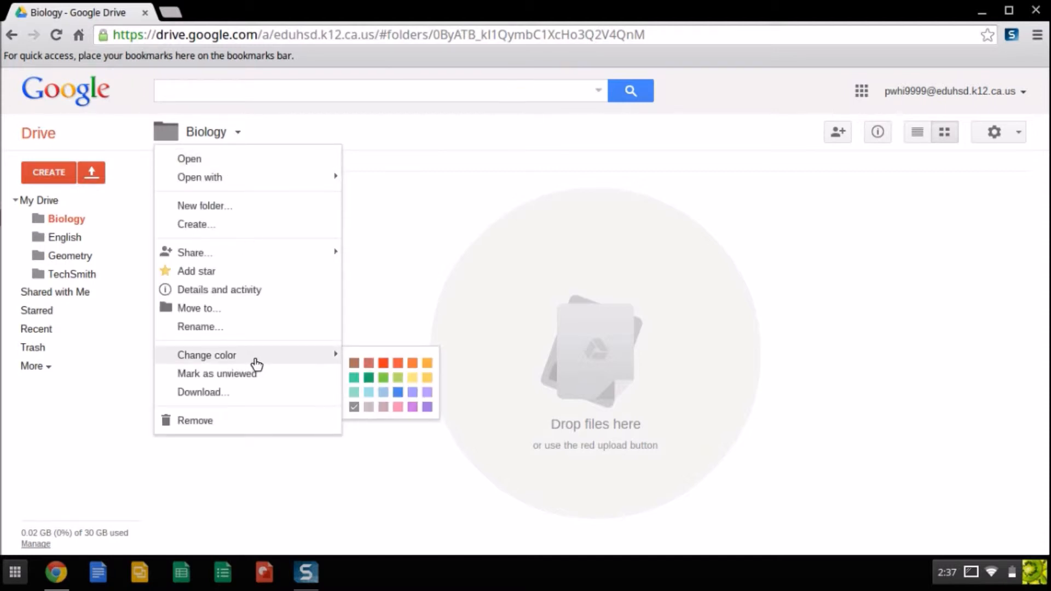
{"action": "left_click", "coordinate": [369, 378]}
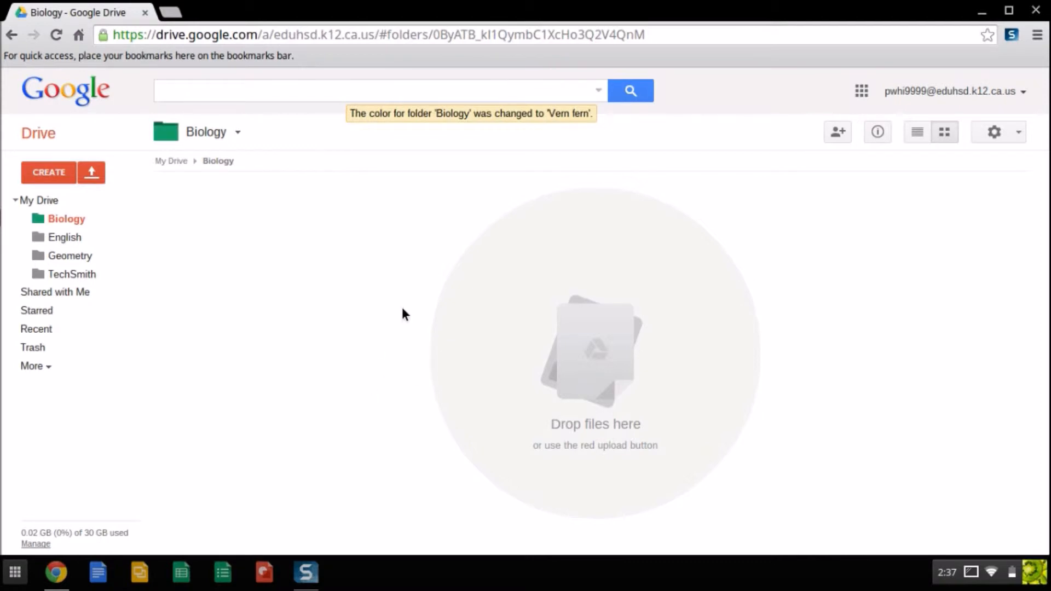
{"action": "left_click", "coordinate": [44, 202]}
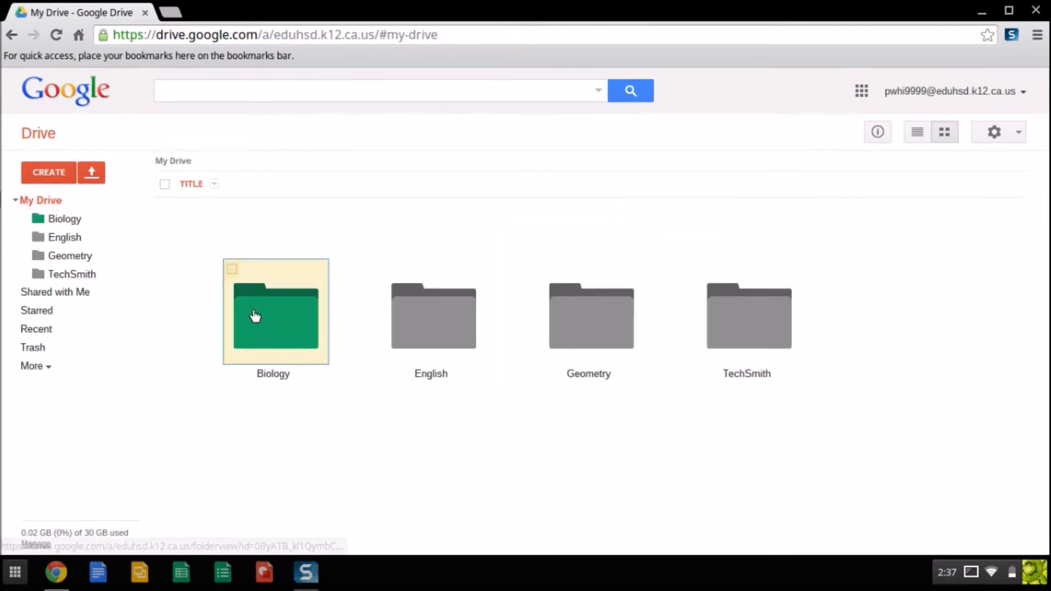
{"action": "left_click", "coordinate": [447, 317]}
{"action": "left_click", "coordinate": [236, 134]}
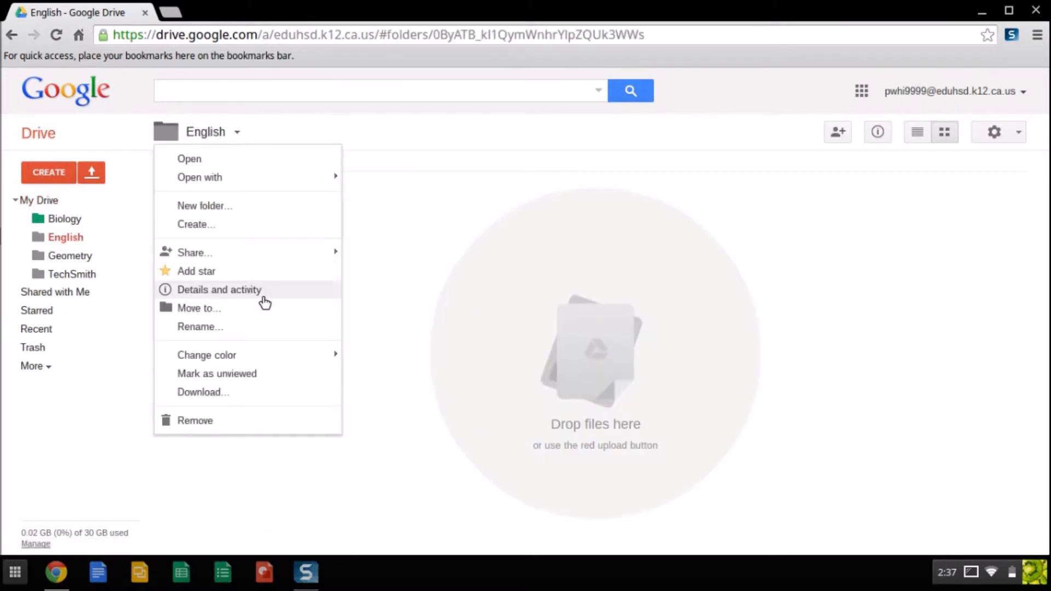
{"action": "mouse_move", "coordinate": [272, 356]}
{"action": "left_click", "coordinate": [404, 400]}
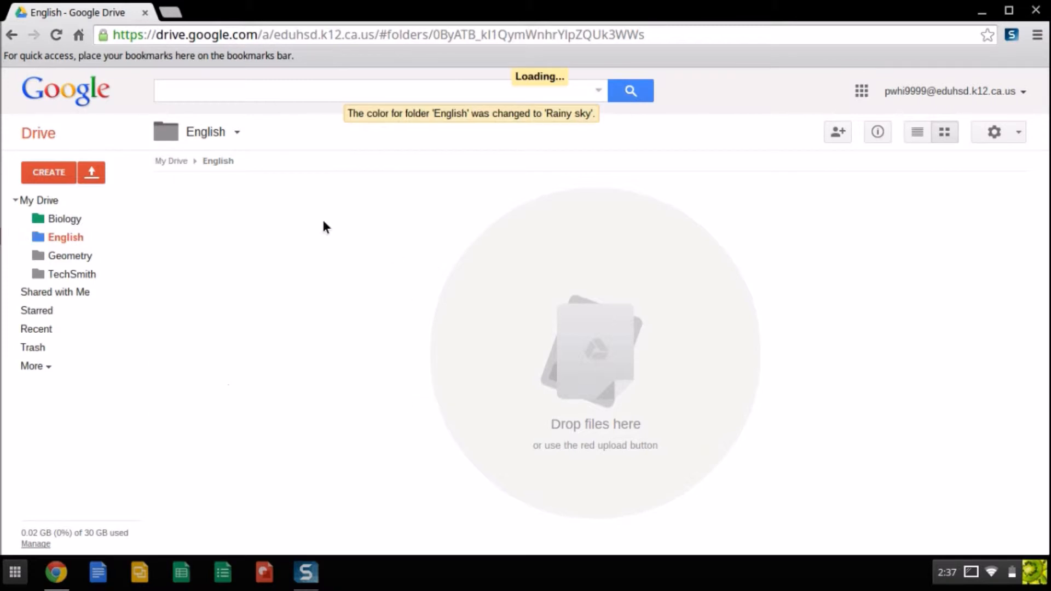
{"action": "left_click", "coordinate": [41, 200]}
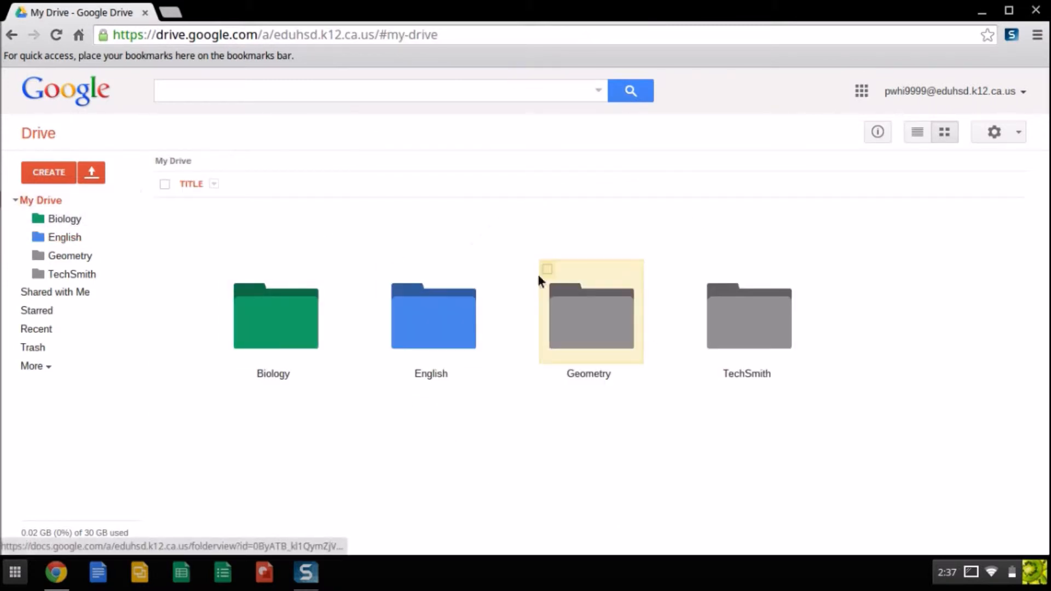
Colour the Geometry folder yellow, then open the English folder
{"action": "left_click", "coordinate": [563, 305]}
{"action": "left_click", "coordinate": [248, 133]}
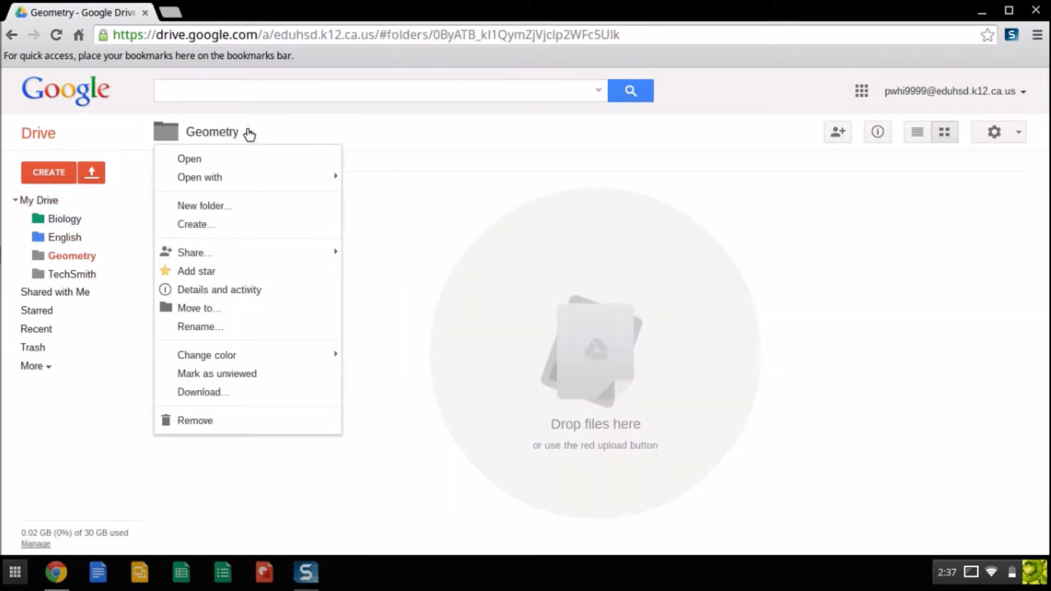
{"action": "mouse_move", "coordinate": [241, 356]}
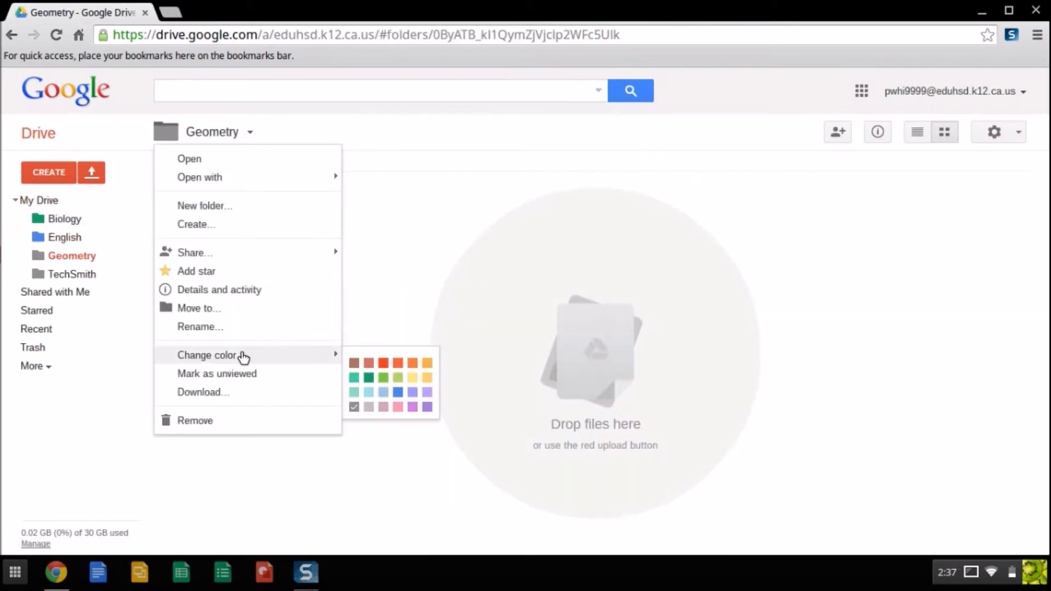
{"action": "left_click", "coordinate": [427, 378]}
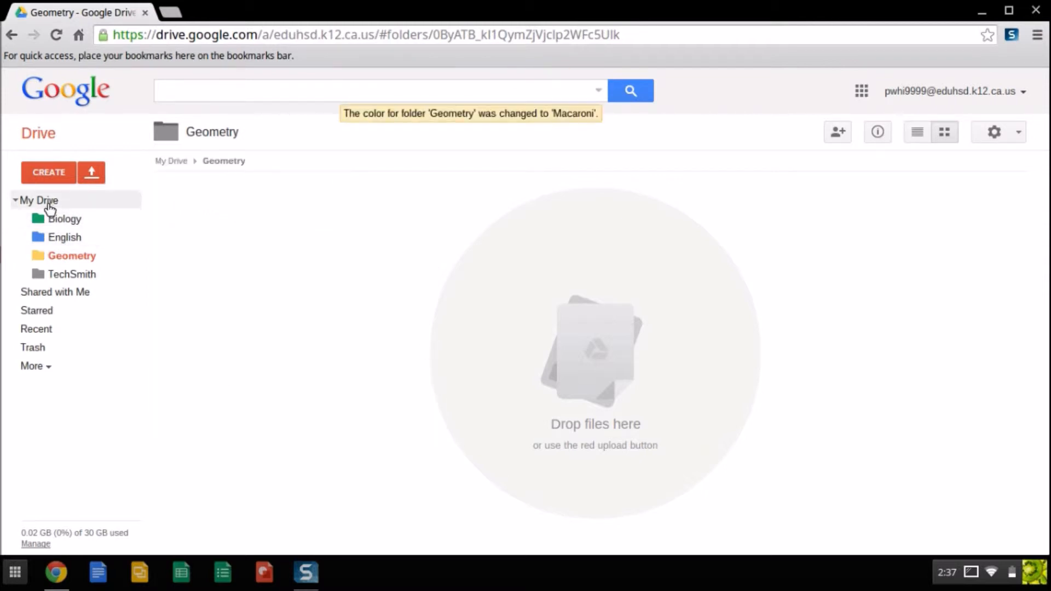
{"action": "left_click", "coordinate": [50, 207]}
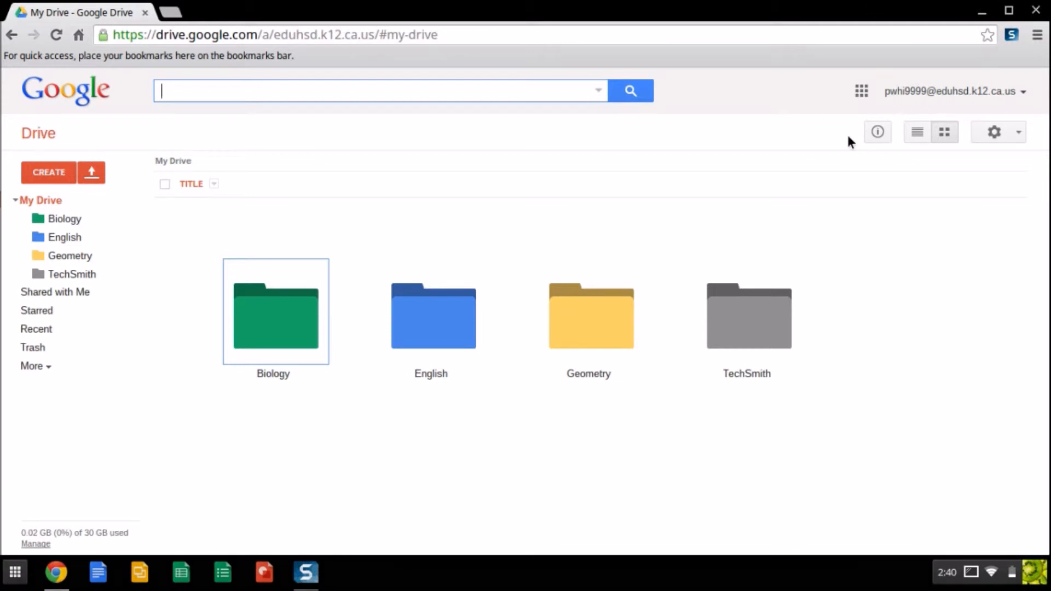
{"action": "left_click", "coordinate": [453, 311]}
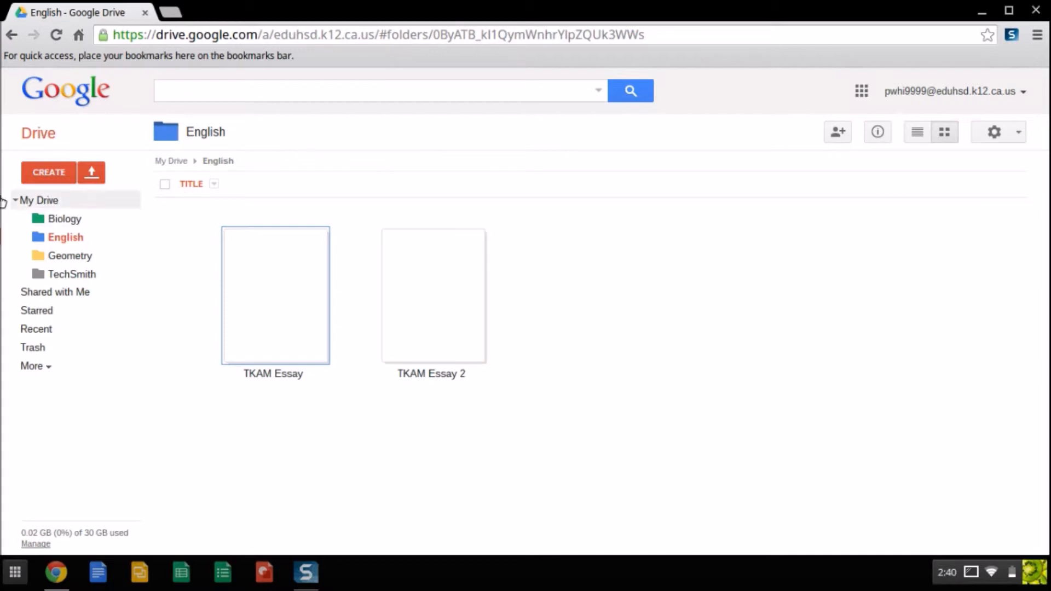
Create a folder named 'TKAM Project' inside the English folder
{"action": "left_click", "coordinate": [48, 172]}
{"action": "left_click", "coordinate": [57, 204]}
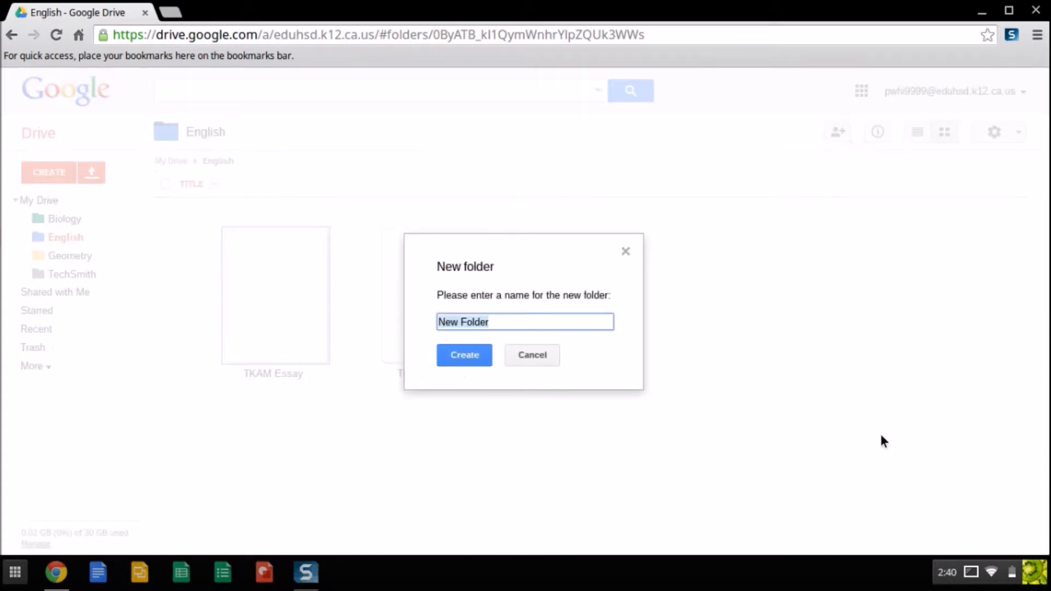
{"action": "type", "text": "TKAM Project"}
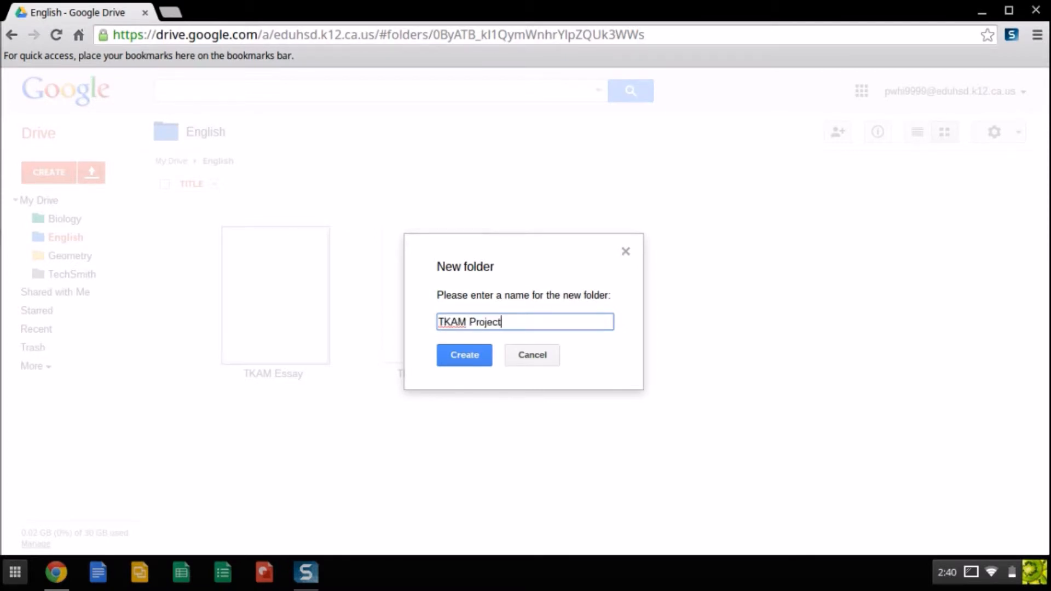
{"action": "left_click", "coordinate": [464, 357]}
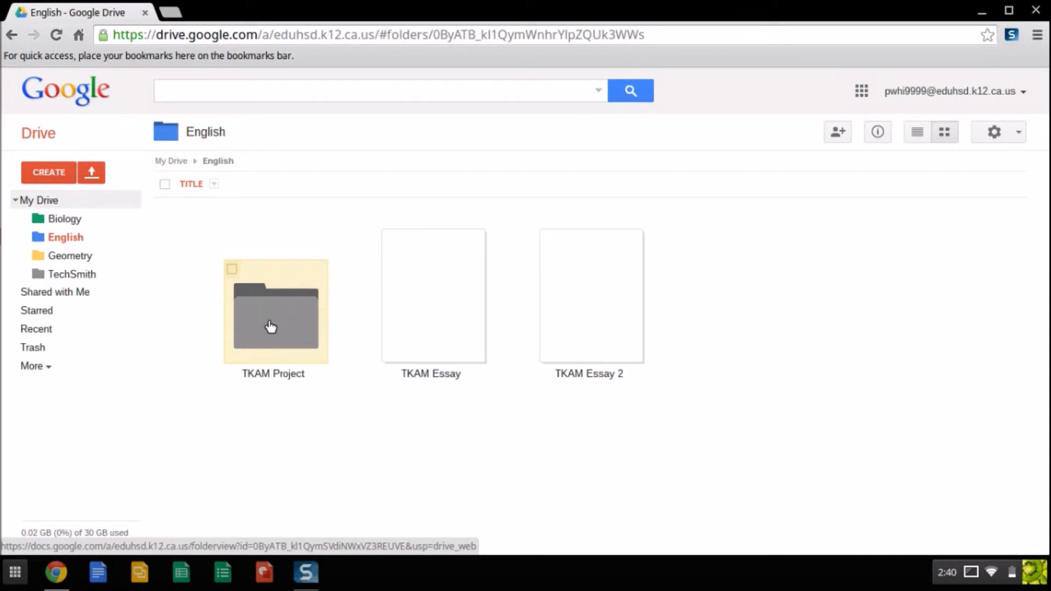
Open TKAM Project's sharing settings and add the collaborator's school e-mail as an invitee
{"action": "double_click", "coordinate": [271, 327]}
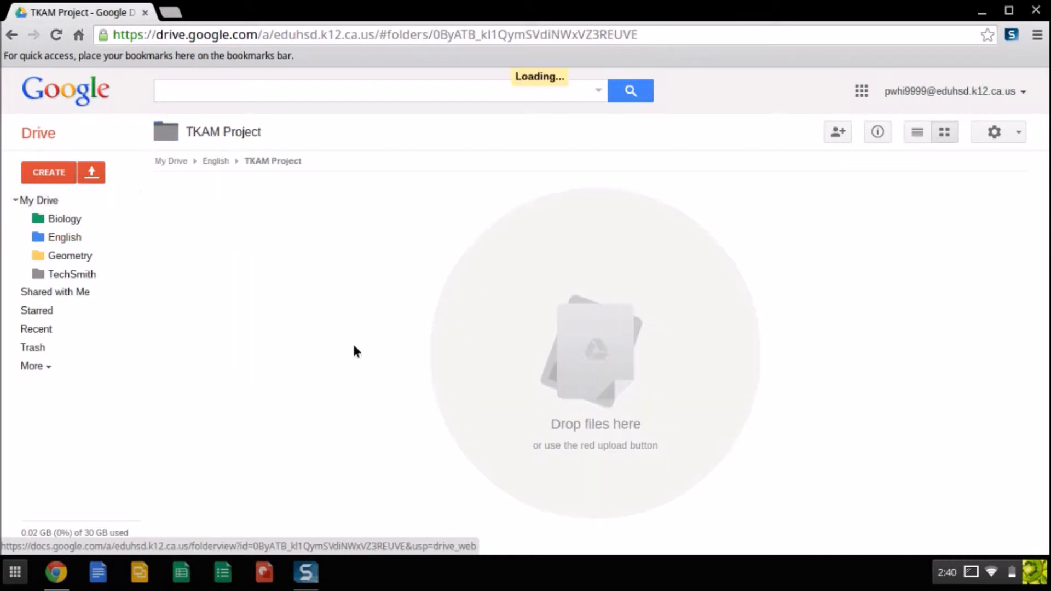
{"action": "left_click", "coordinate": [837, 132]}
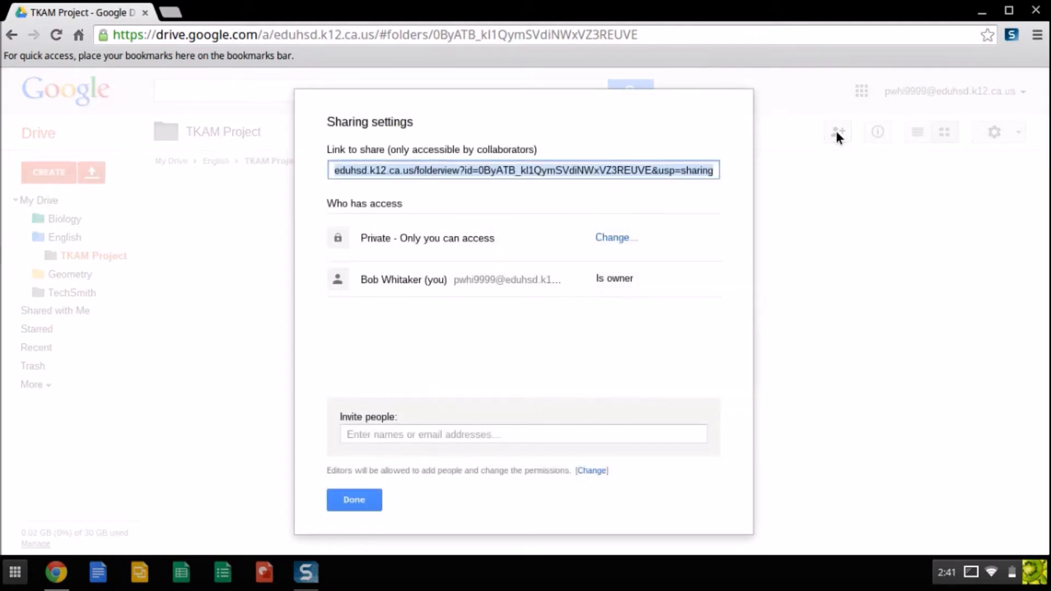
{"action": "left_click", "coordinate": [364, 433]}
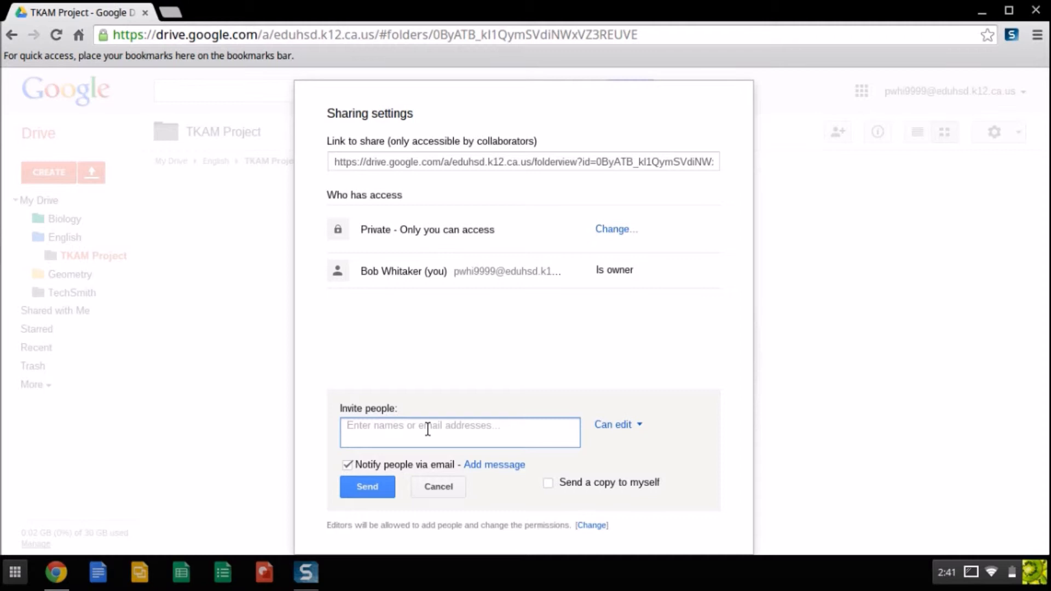
{"action": "type", "text": "jzimn"}
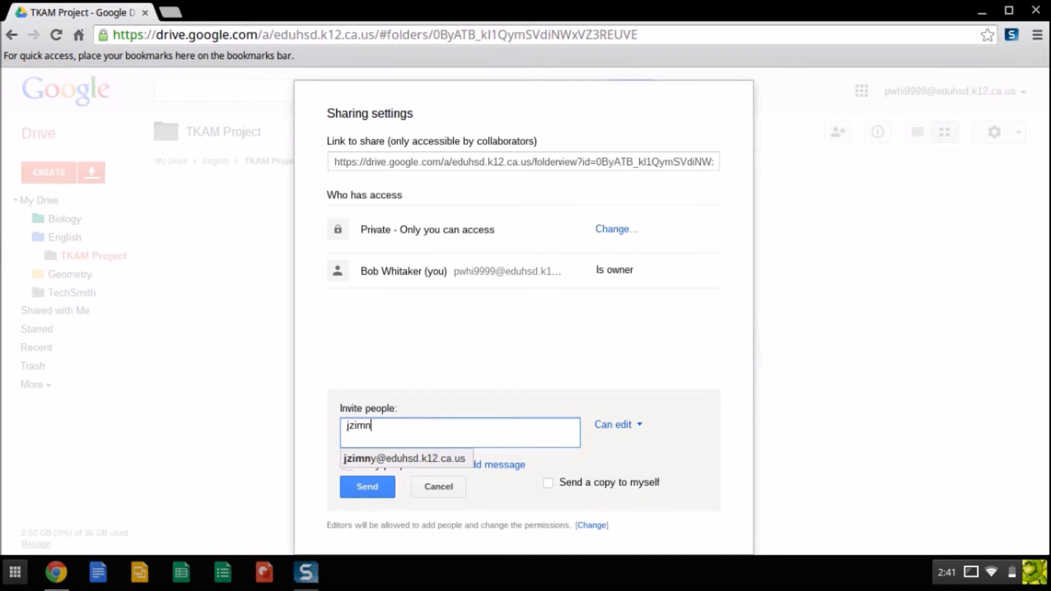
{"action": "left_click", "coordinate": [390, 462]}
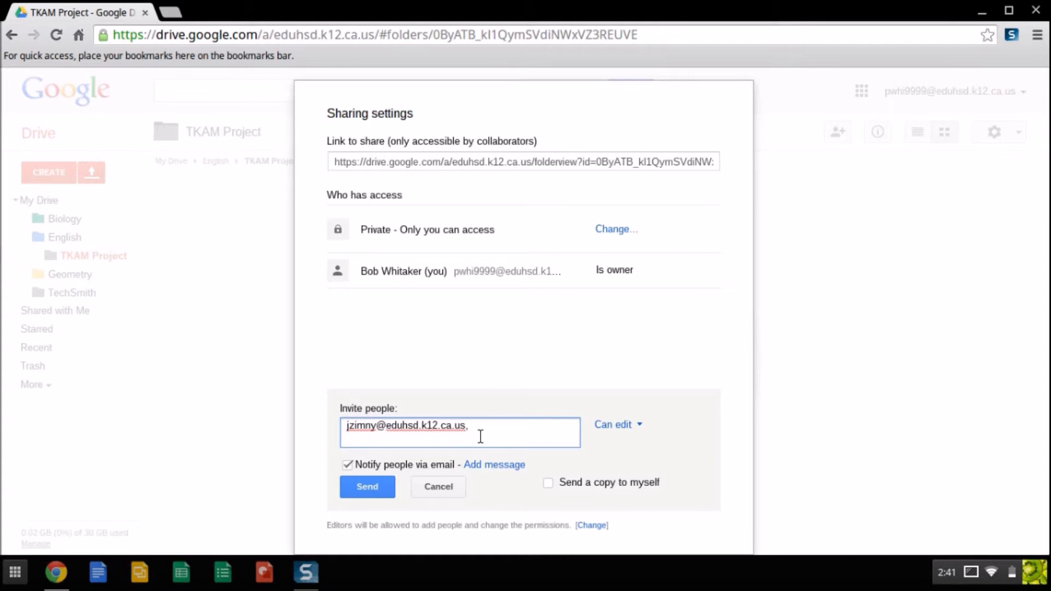
{"action": "left_click_drag", "start_coordinate": [380, 431], "coordinate": [465, 429]}
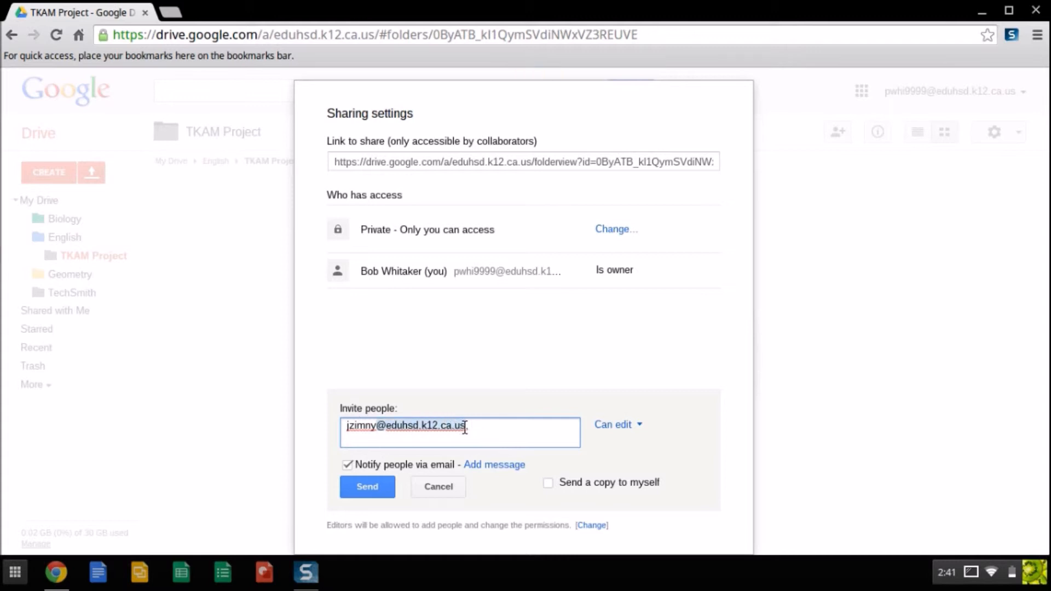
{"action": "left_click", "coordinate": [471, 426]}
{"action": "left_click_drag", "start_coordinate": [379, 425], "coordinate": [352, 424]}
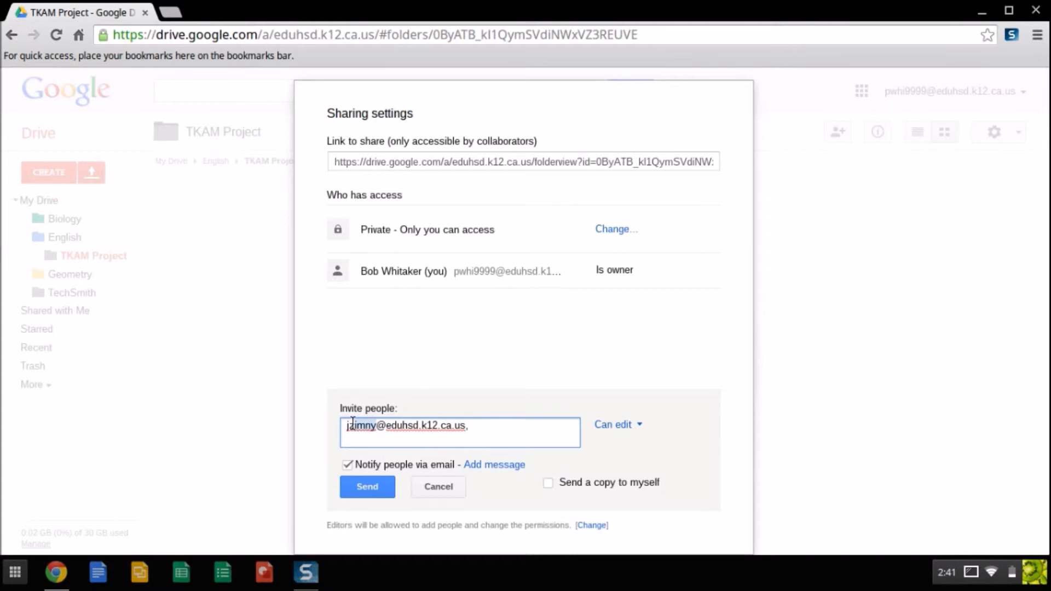
{"action": "left_click", "coordinate": [498, 425]}
Keep the invitee at Can edit access and add a personal message box to the invitation
{"action": "left_click", "coordinate": [639, 428]}
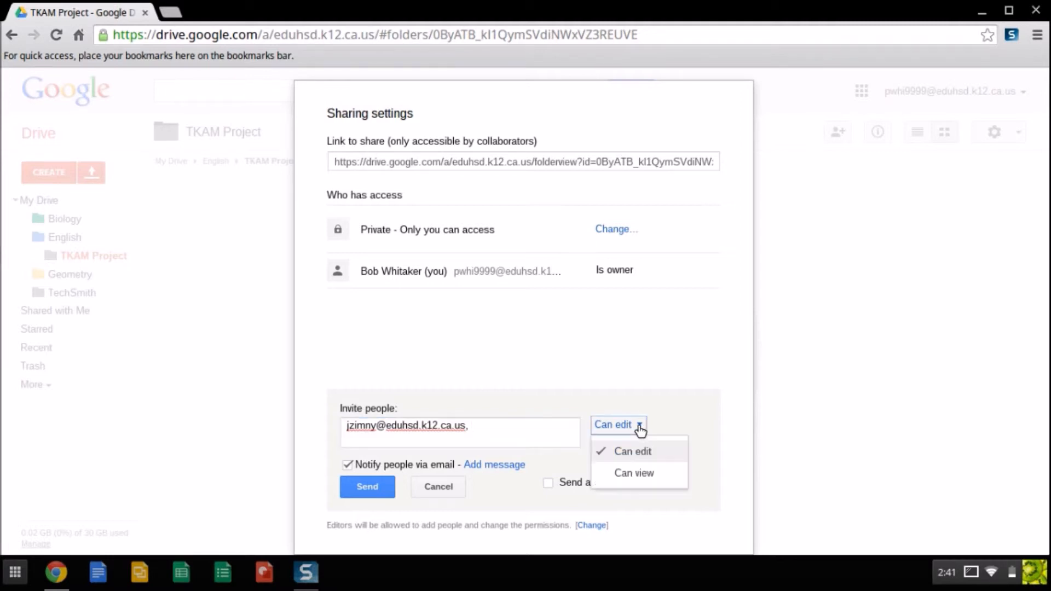
{"action": "left_click", "coordinate": [636, 474]}
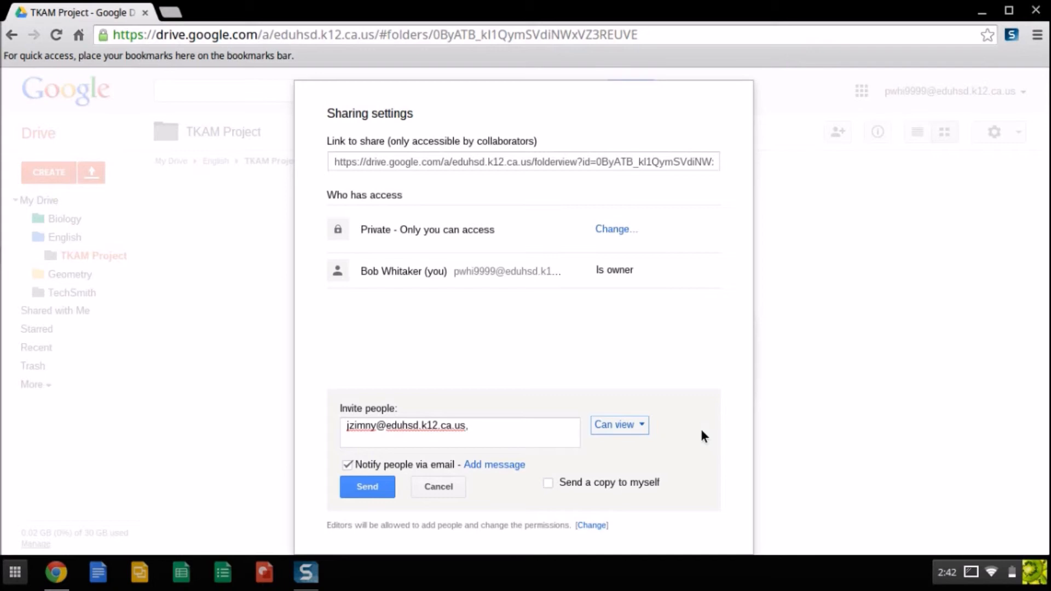
{"action": "left_click", "coordinate": [645, 427]}
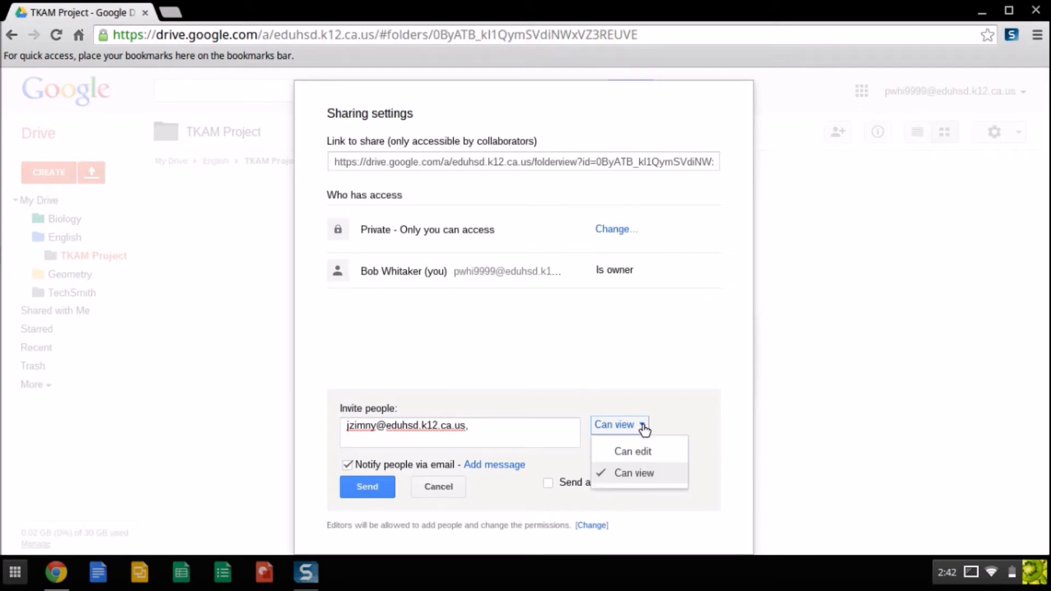
{"action": "left_click", "coordinate": [638, 456]}
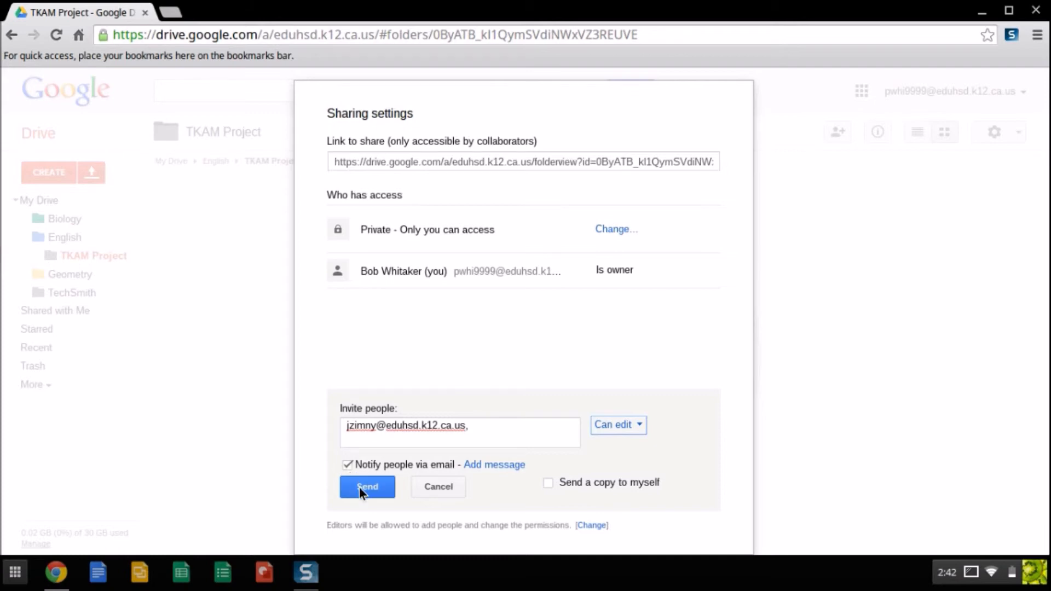
{"action": "left_click_drag", "start_coordinate": [346, 427], "coordinate": [490, 427]}
{"action": "left_click", "coordinate": [490, 428]}
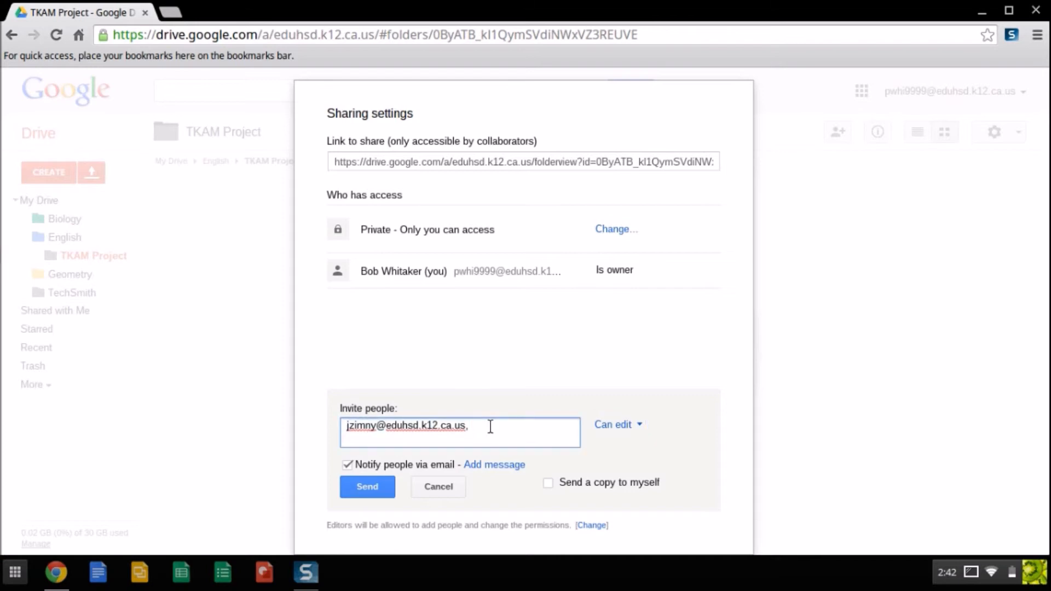
{"action": "left_click", "coordinate": [489, 466]}
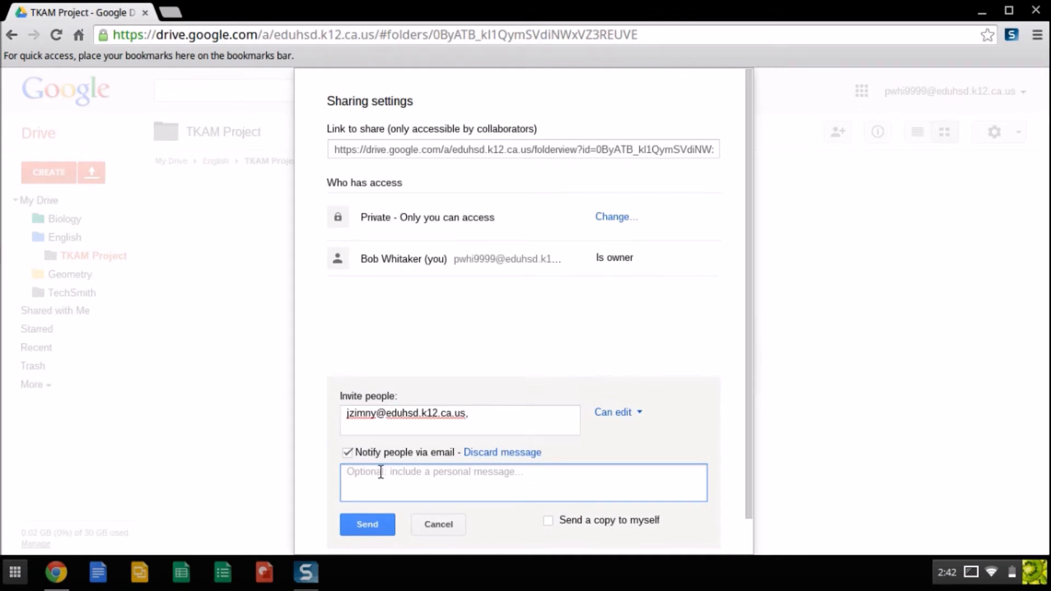
Draft the message 'Hey! Here's the TKAM project folder. Add your documents here!', then disable e-mail notification
{"action": "type", "text": "Hey! Here's the TKAM project folder. Add your documents here"}
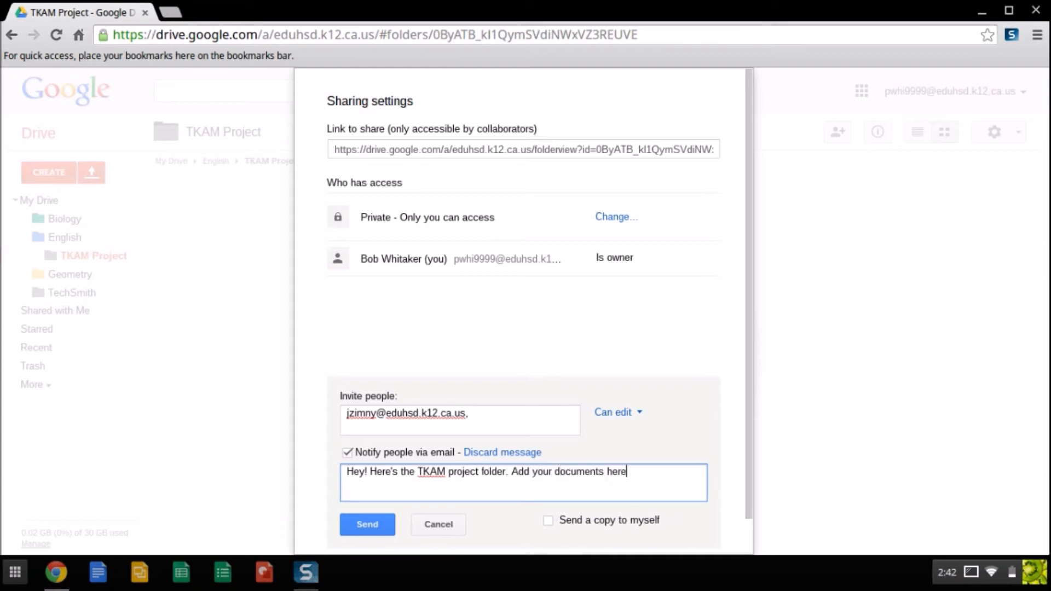
{"action": "type", "text": "!"}
{"action": "scroll", "coordinate": [507, 425], "scroll_direction": "down", "scroll_amount": 1}
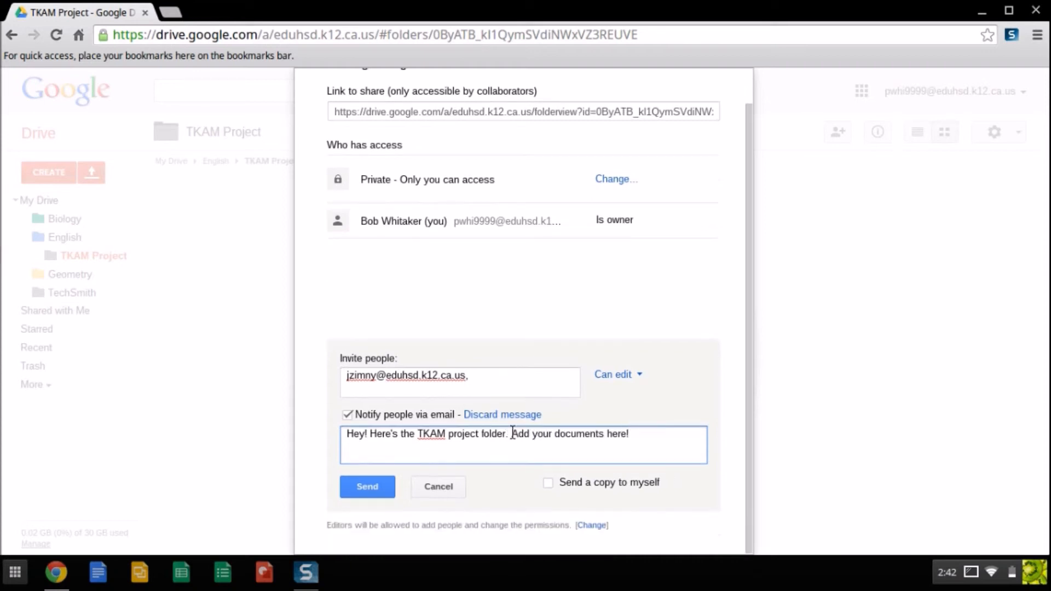
{"action": "left_click", "coordinate": [347, 415]}
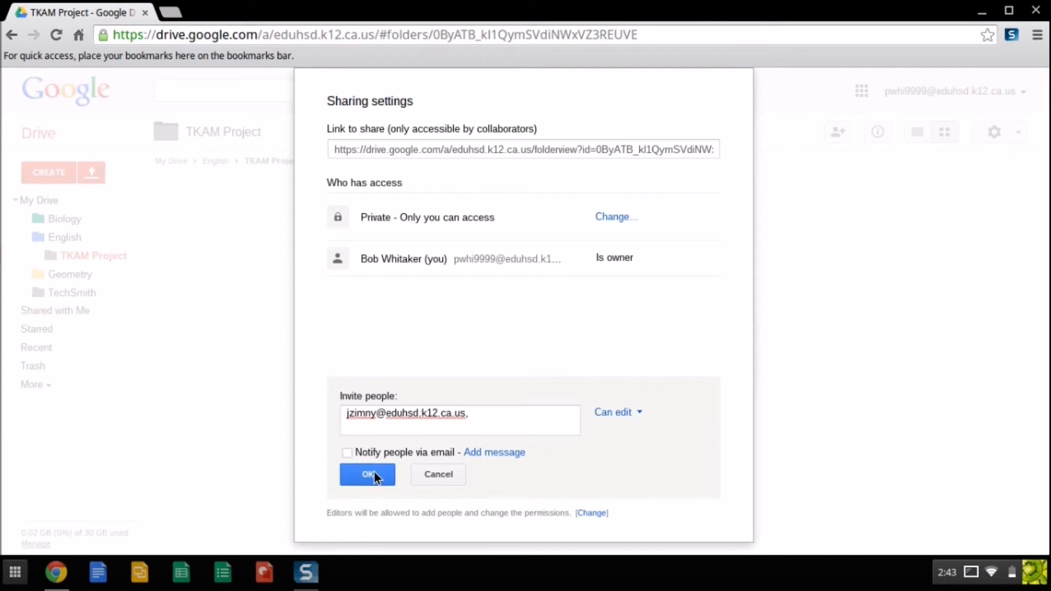
Share the TKAM Project folder with the collaborator as editor, skipping the e-mail invitation
{"action": "left_click", "coordinate": [345, 453]}
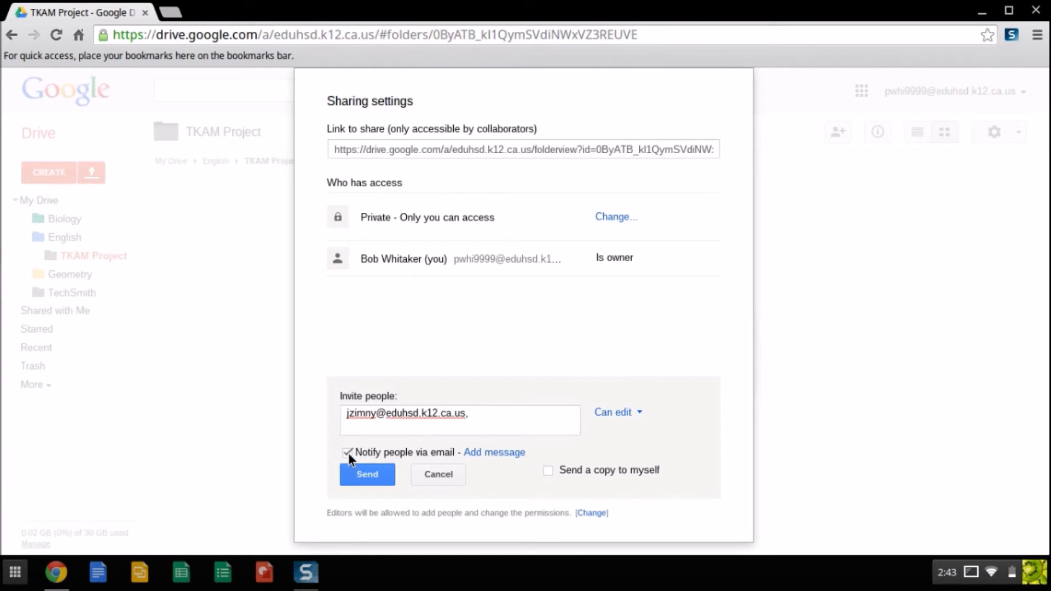
{"action": "left_click", "coordinate": [348, 454]}
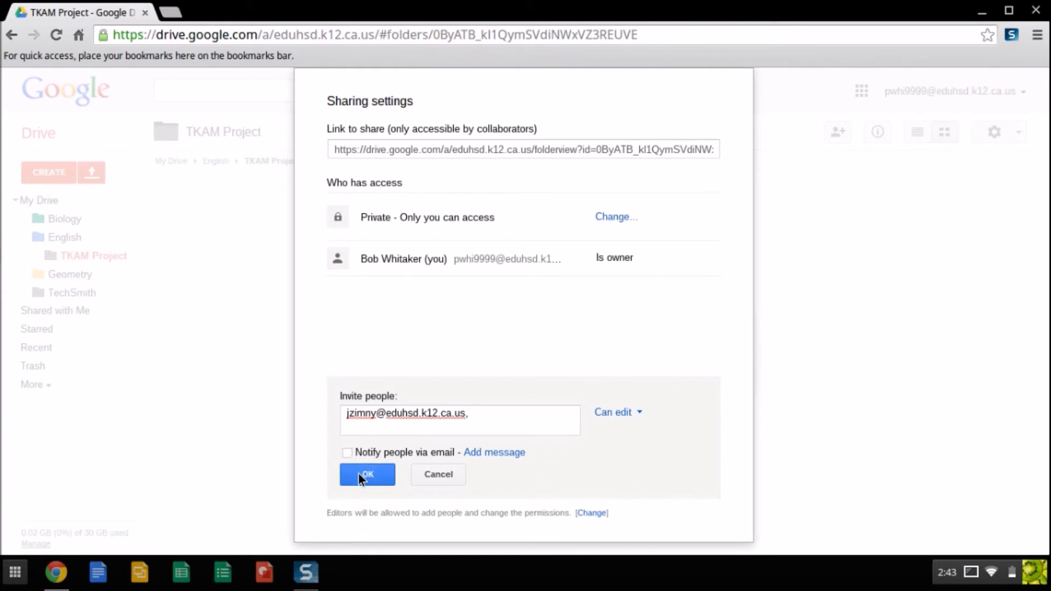
{"action": "left_click", "coordinate": [359, 474]}
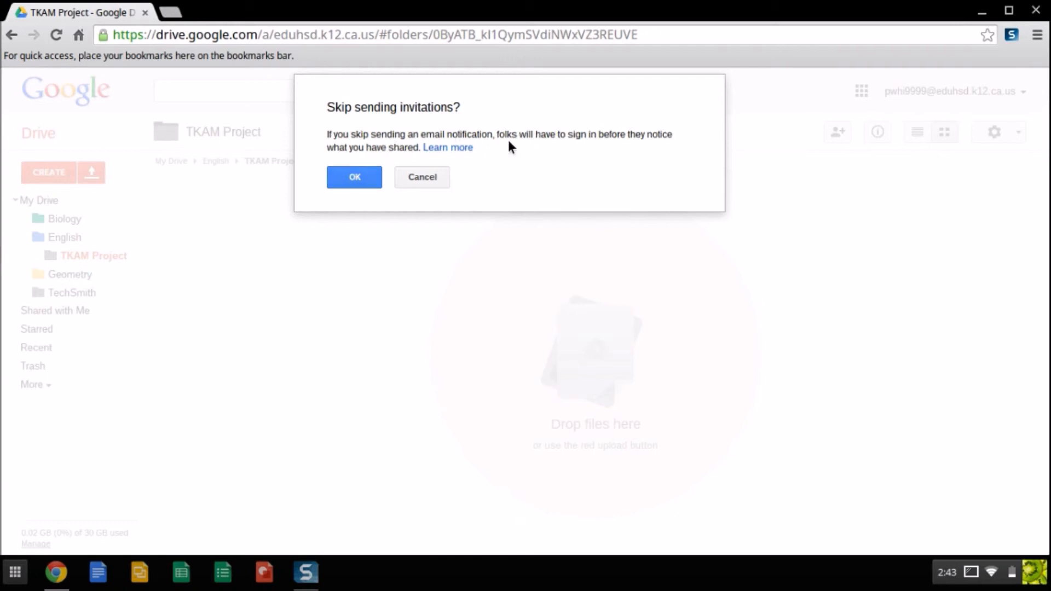
{"action": "left_click", "coordinate": [353, 177]}
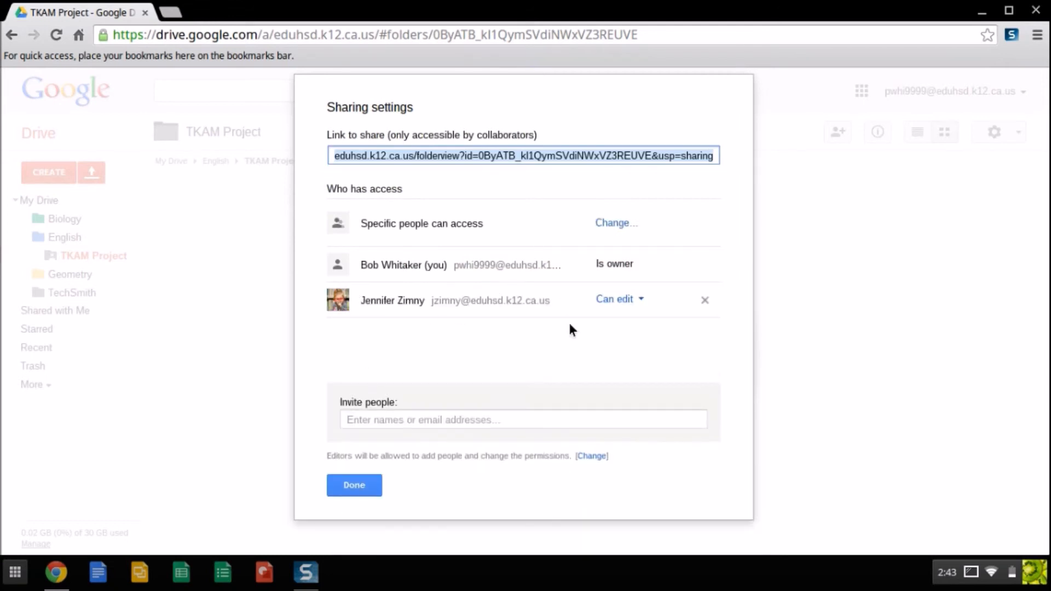
Close the sharing settings and open the Untitled document in the TKAM Project folder
{"action": "left_click", "coordinate": [353, 485]}
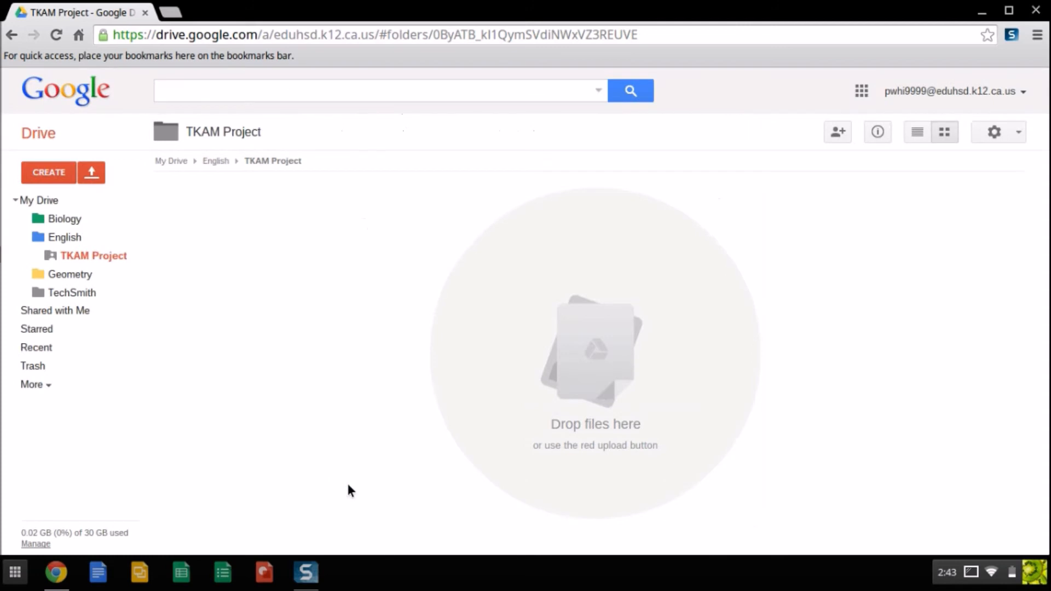
{"action": "mouse_move", "coordinate": [803, 136]}
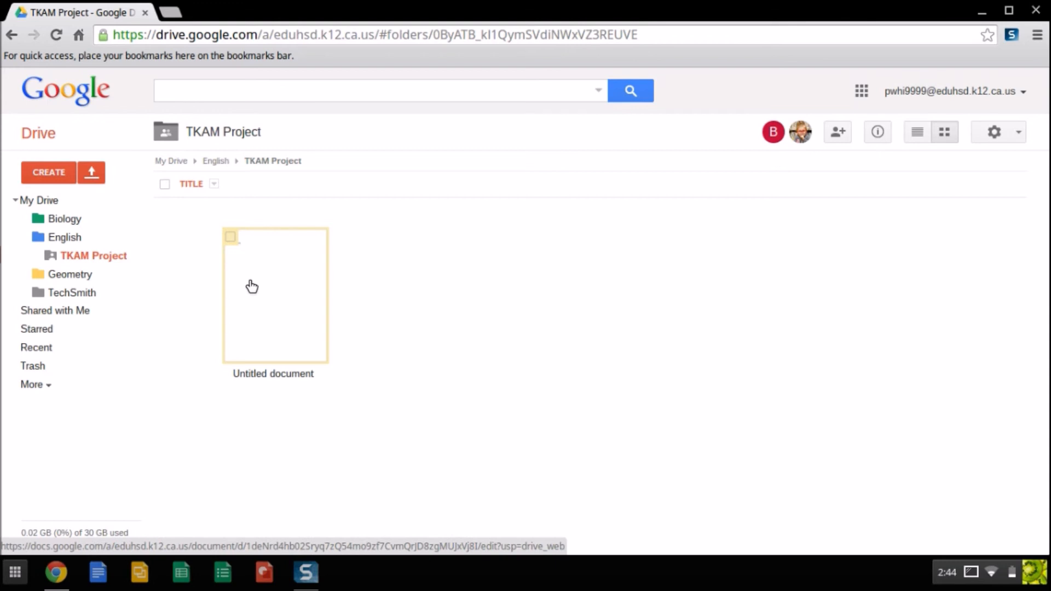
{"action": "left_click", "coordinate": [295, 313]}
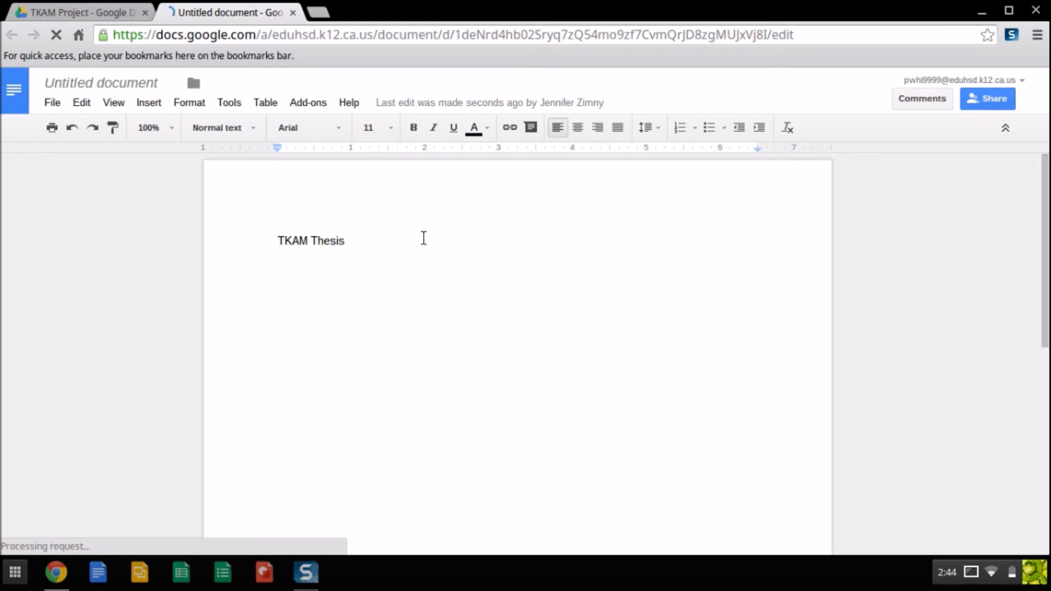
Check the 'TKAM Thesis' line in the Untitled document, then close it
{"action": "left_click", "coordinate": [379, 241]}
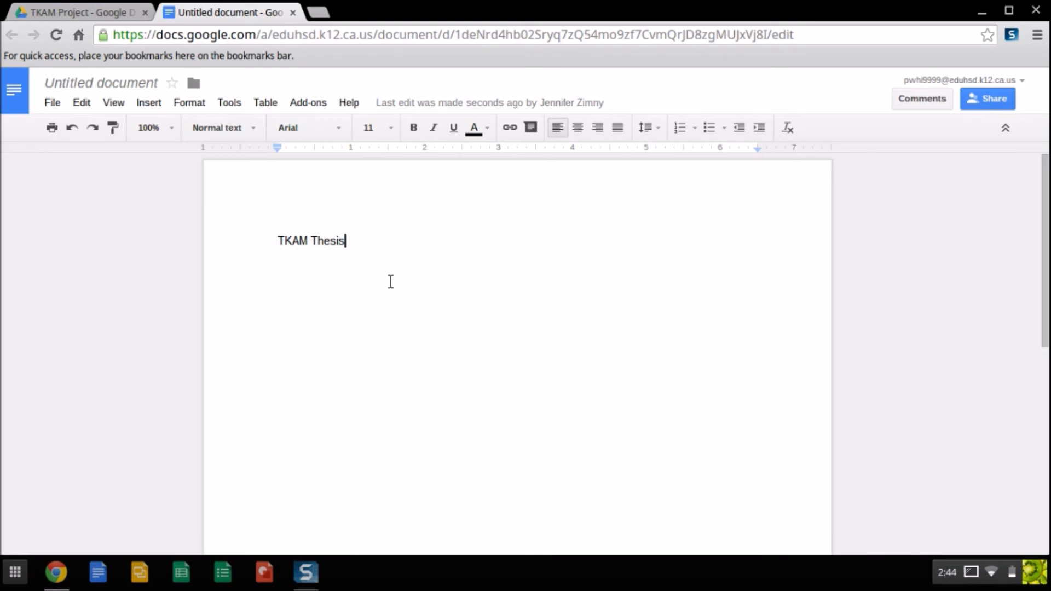
{"action": "left_click", "coordinate": [292, 12]}
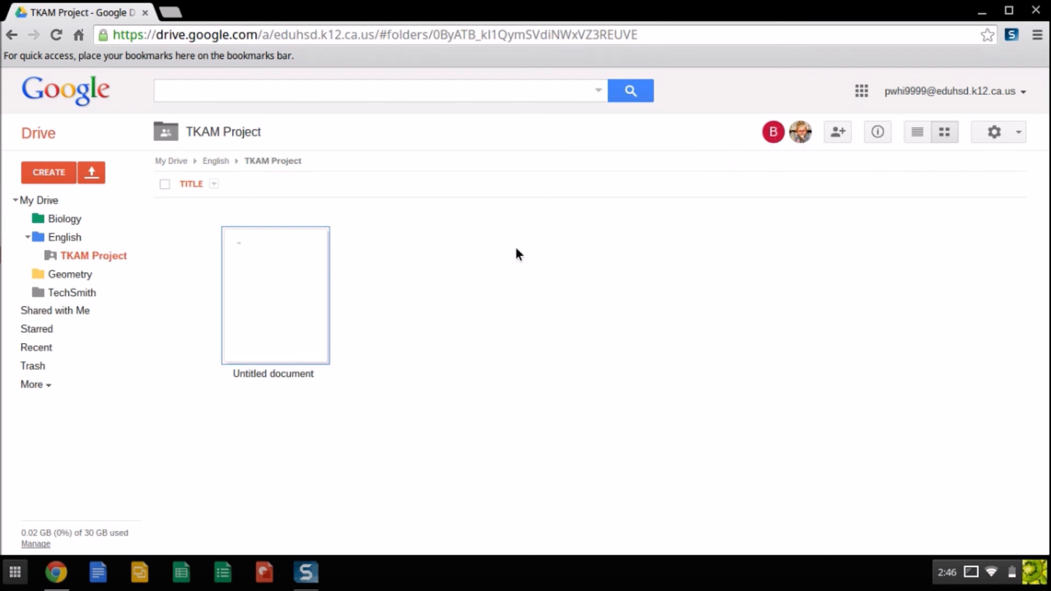
Open the TKAM 2 folder from the Shared with Me list
{"action": "left_click", "coordinate": [56, 313]}
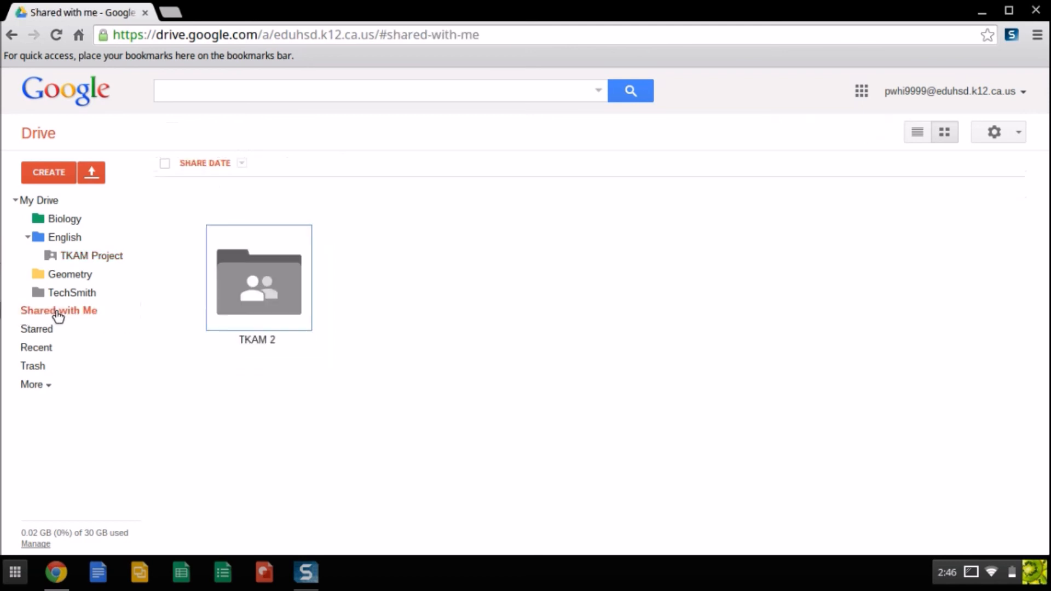
{"action": "left_click", "coordinate": [264, 290]}
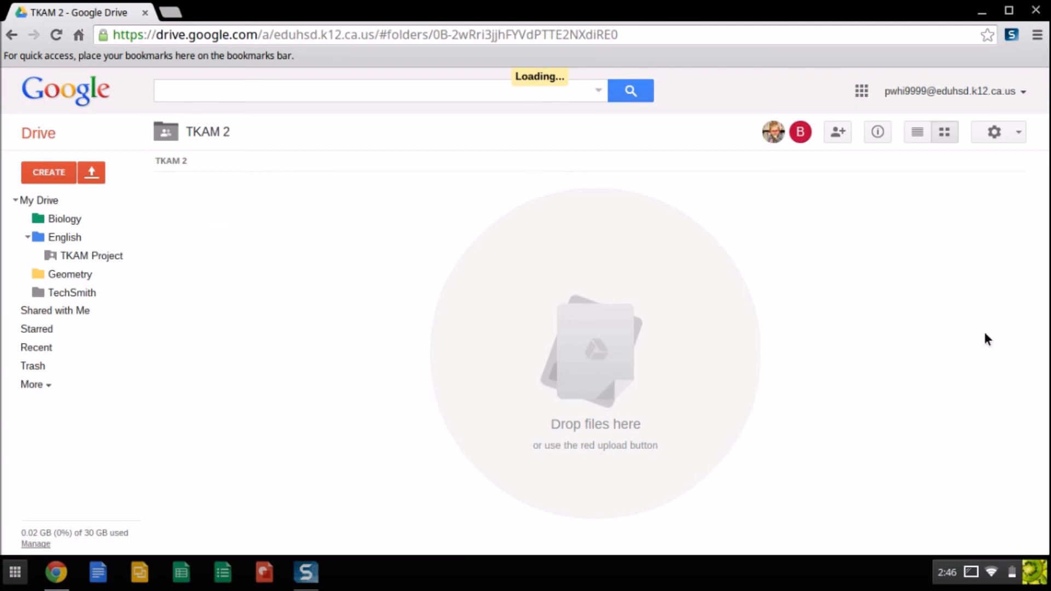